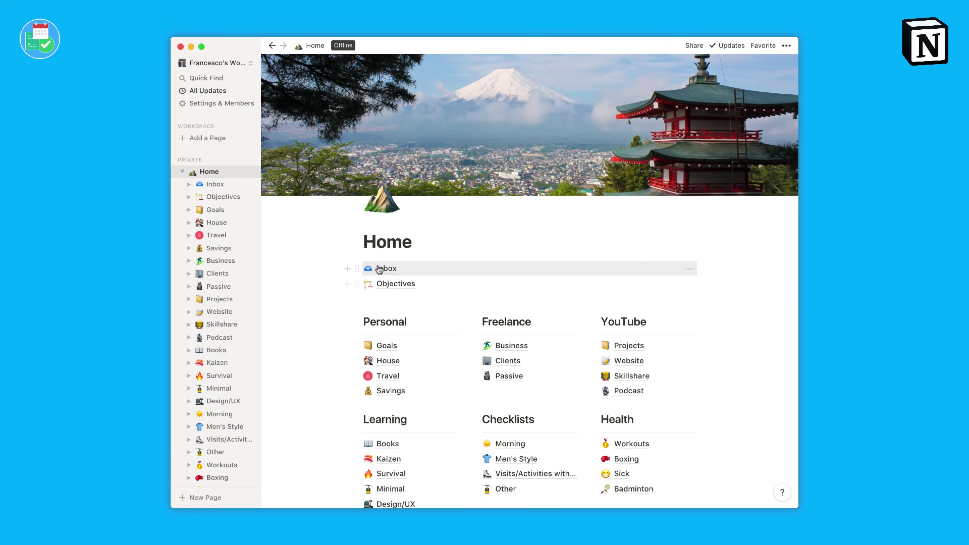
# - Open the Inbox page and scroll through its article cards, then return to the top
pyautogui.click(372, 267)
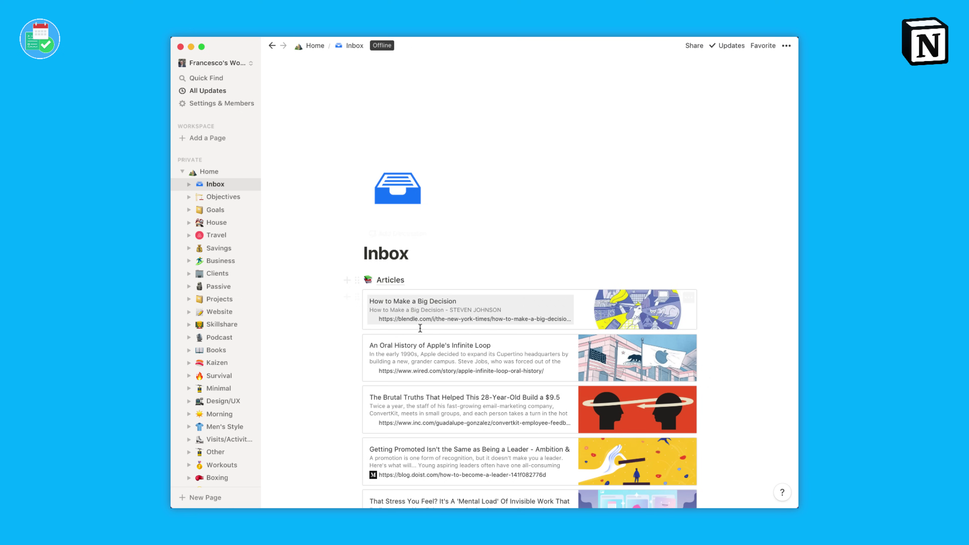
pyautogui.scroll(-5, 451, 393)
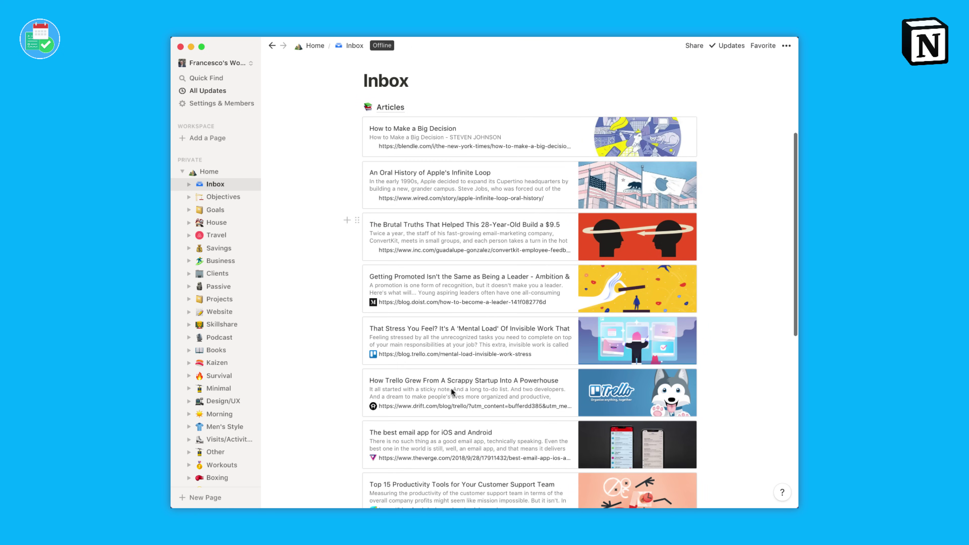
pyautogui.scroll(-5, 451, 388)
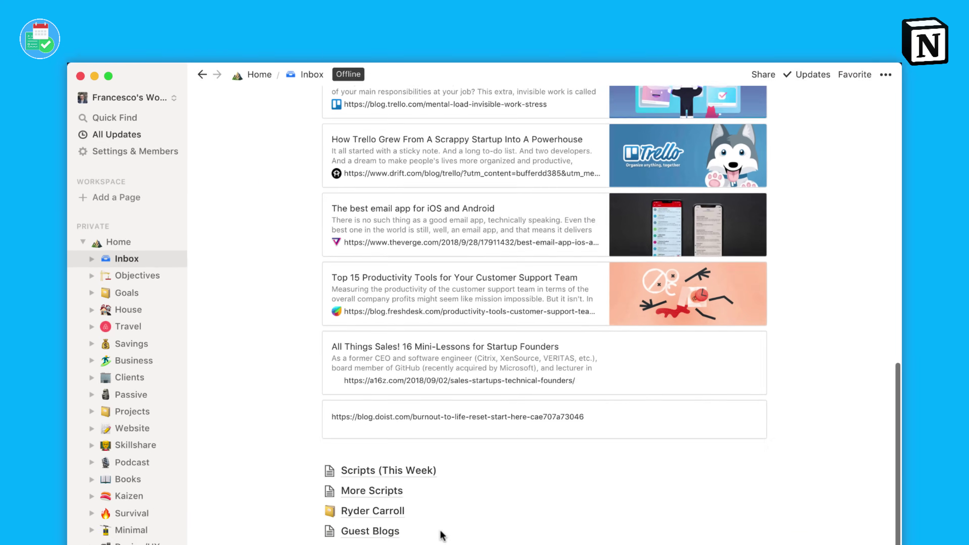
pyautogui.scroll(-1, 449, 411)
pyautogui.scroll(15, 420, 503)
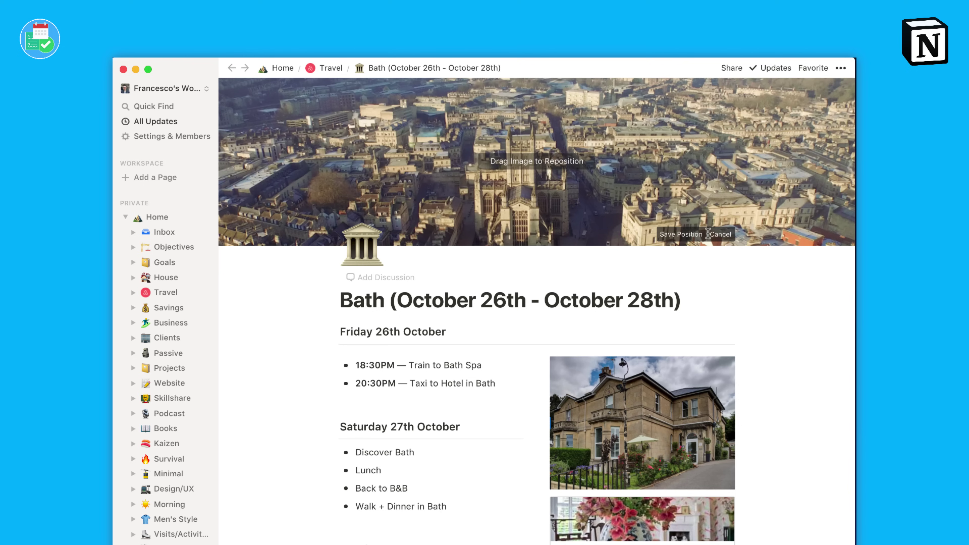
# - Nudge the Bath cover photo up slightly and save the new position
pyautogui.click(695, 181)
pyautogui.moveTo(632, 220); pyautogui.dragTo(635, 213)
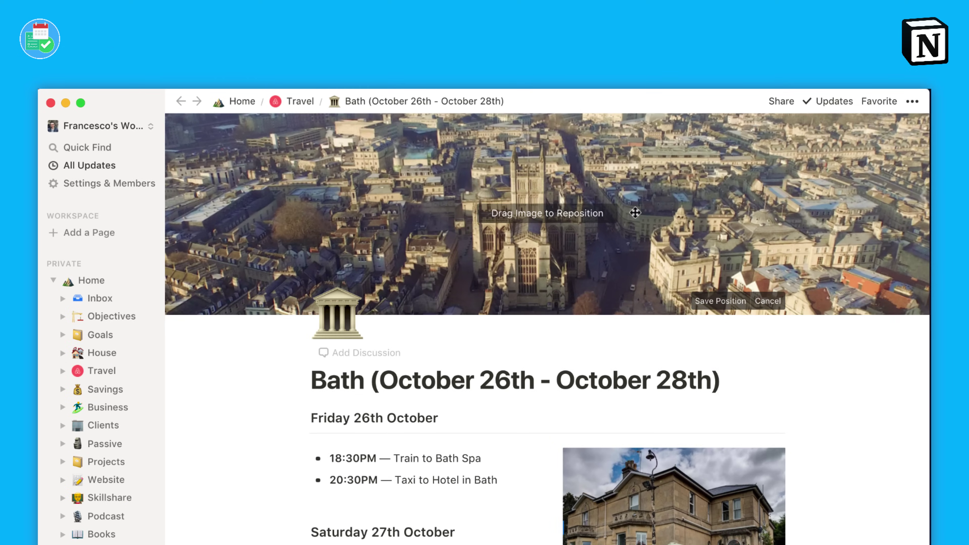
pyautogui.click(707, 300)
# - Open Change Cover and switch from the Upload option to the Link option
pyautogui.click(704, 301)
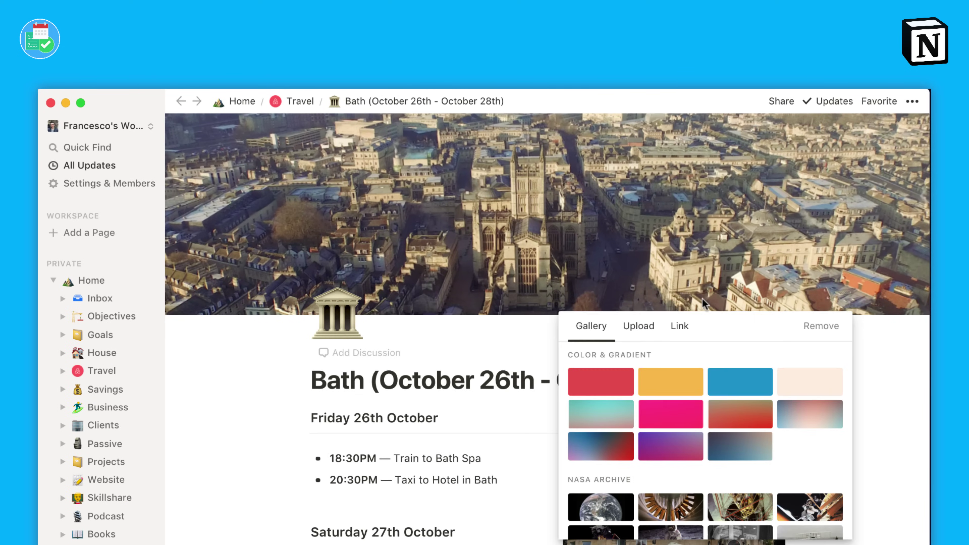
pyautogui.click(637, 325)
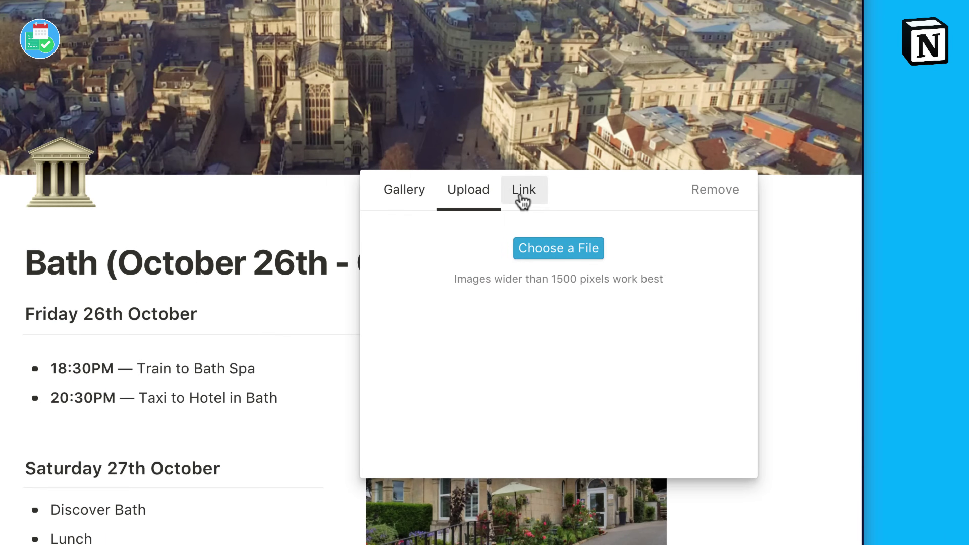
pyautogui.click(677, 327)
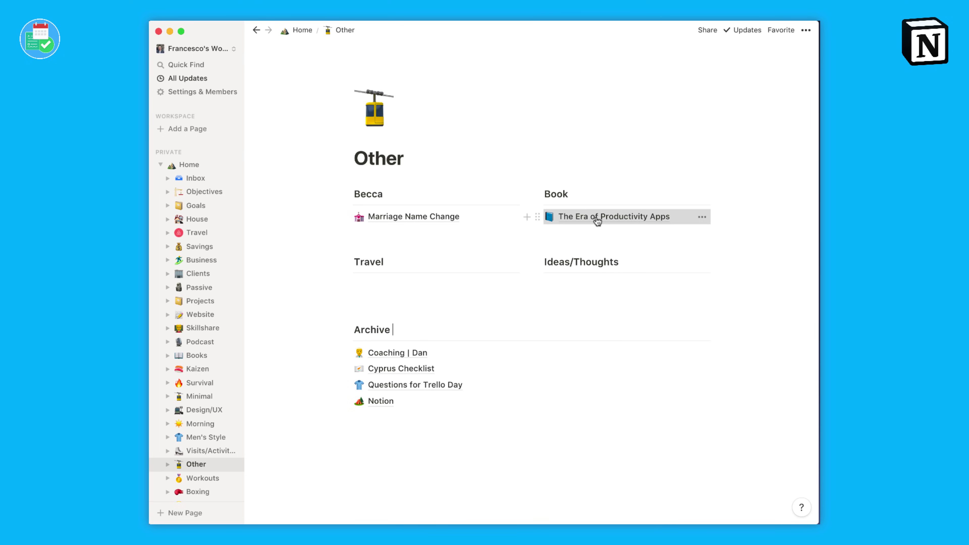
# - Open Chapter 1 of The Era of Productivity Apps and read its 2015 and 1950s paragraph comments
pyautogui.click(597, 218)
pyautogui.click(396, 221)
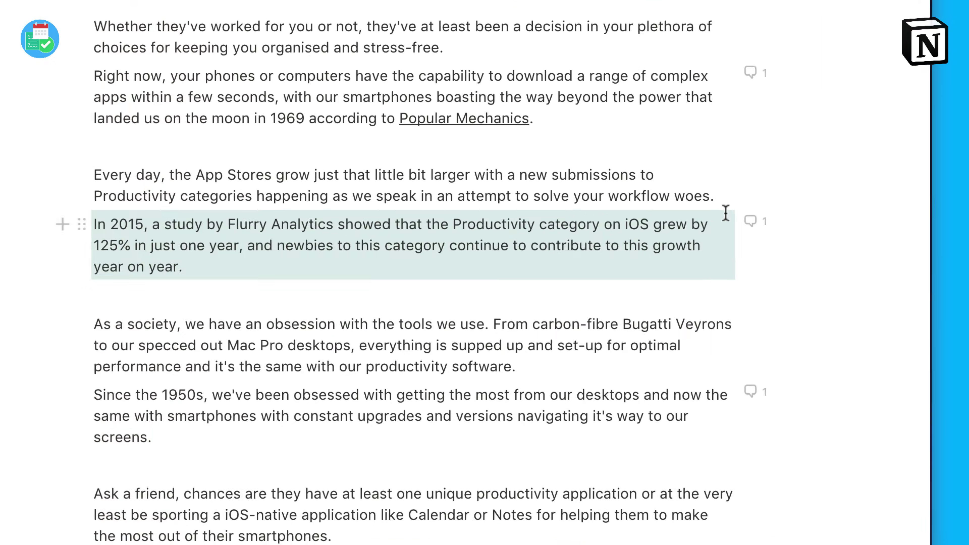
pyautogui.click(751, 222)
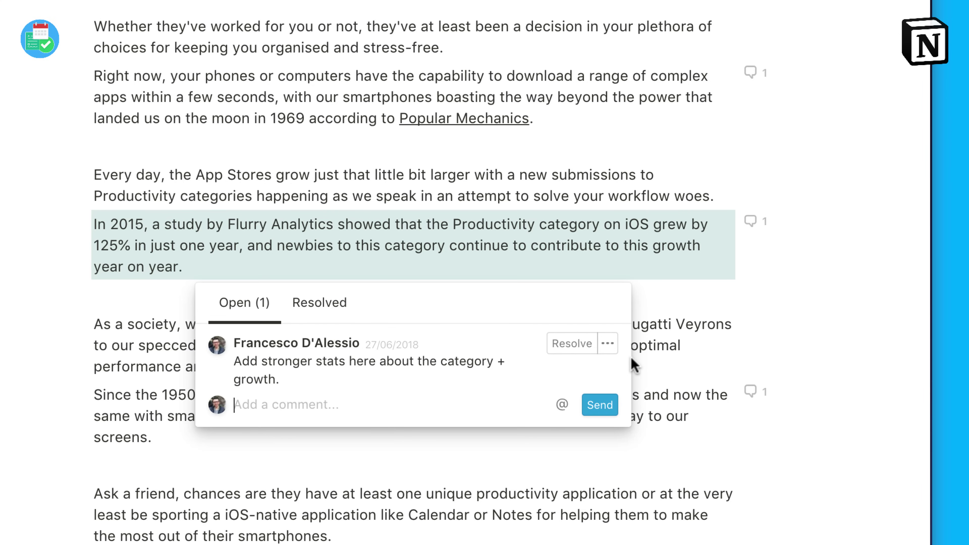
pyautogui.click(557, 460)
pyautogui.click(752, 394)
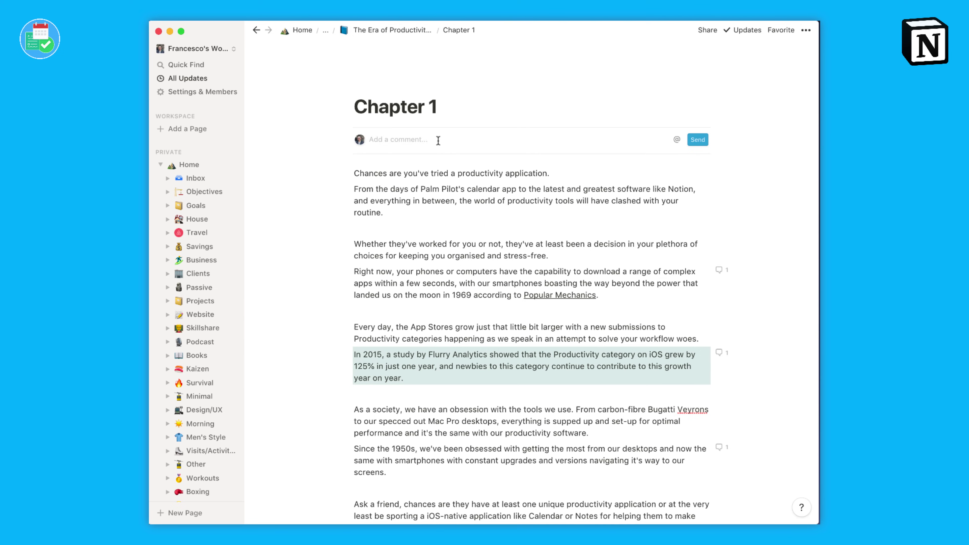
# - Post a 'Note to self!' page comment and show its options menu
pyautogui.write('Note to self!')
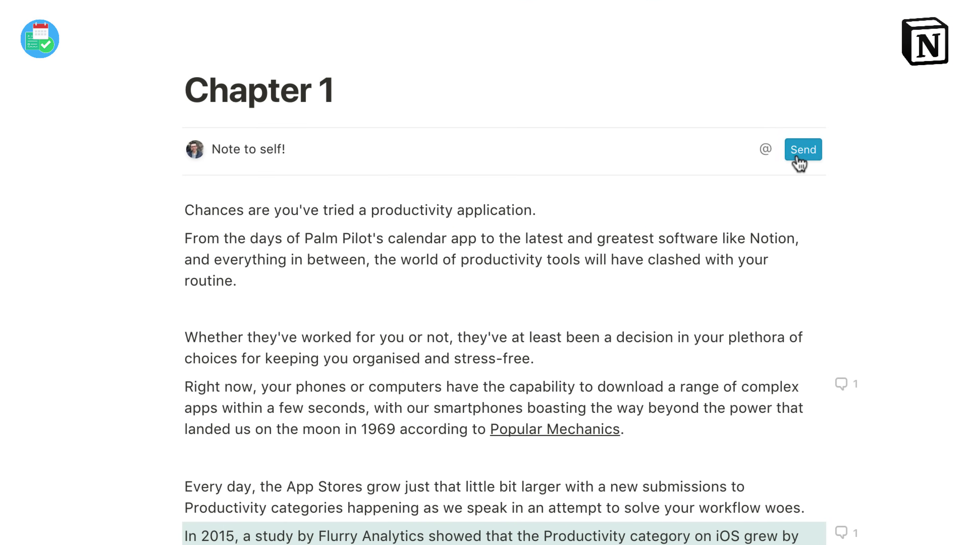
pyautogui.click(800, 156)
pyautogui.click(809, 150)
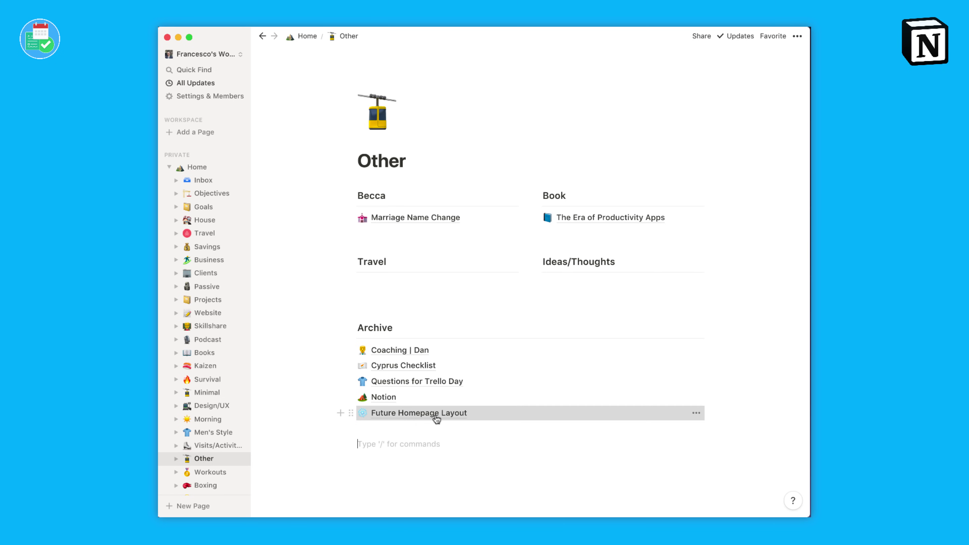
# - Open Future Homepage Layout and insert a --- divider below the Personal and Work lists
pyautogui.click(436, 419)
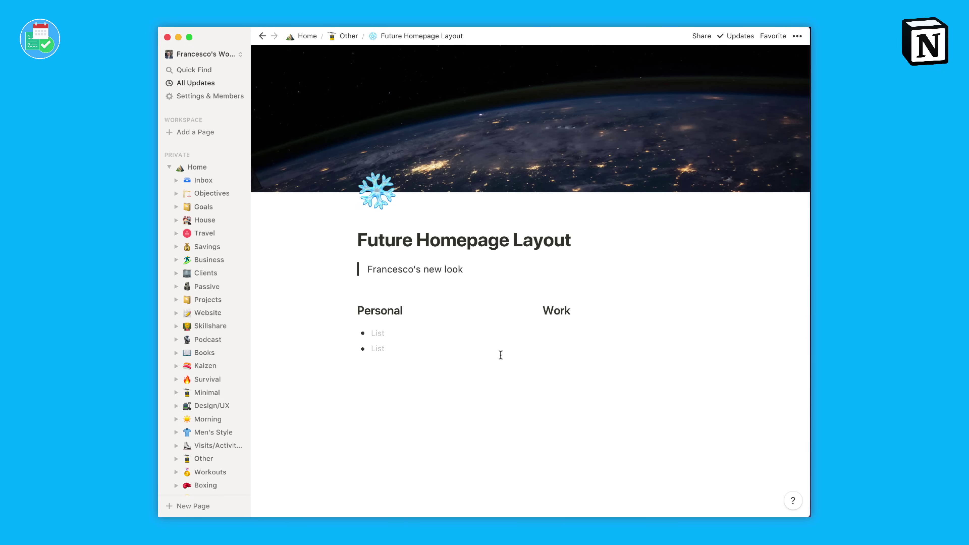
pyautogui.click(449, 391)
pyautogui.press('Return')
pyautogui.press('Return')
pyautogui.write('-')
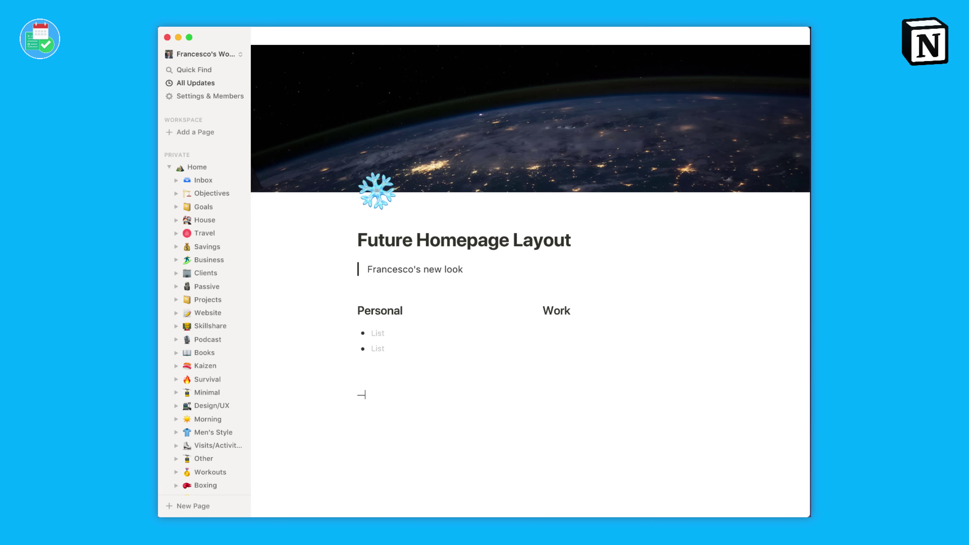
pyautogui.write('---')
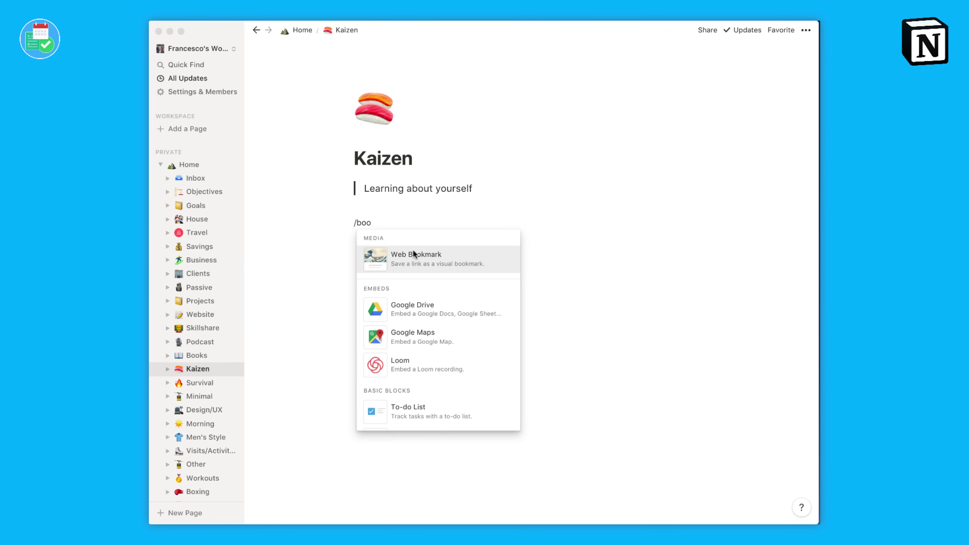
# - Create a Web Bookmark from the pasted reddit Kaizen post link
pyautogui.click(430, 261)
pyautogui.press('super+v')
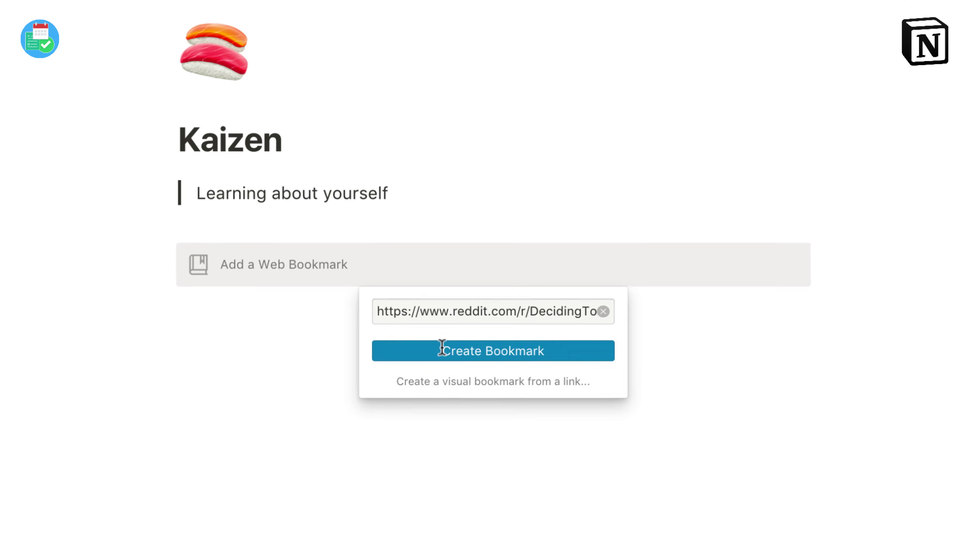
pyautogui.click(442, 350)
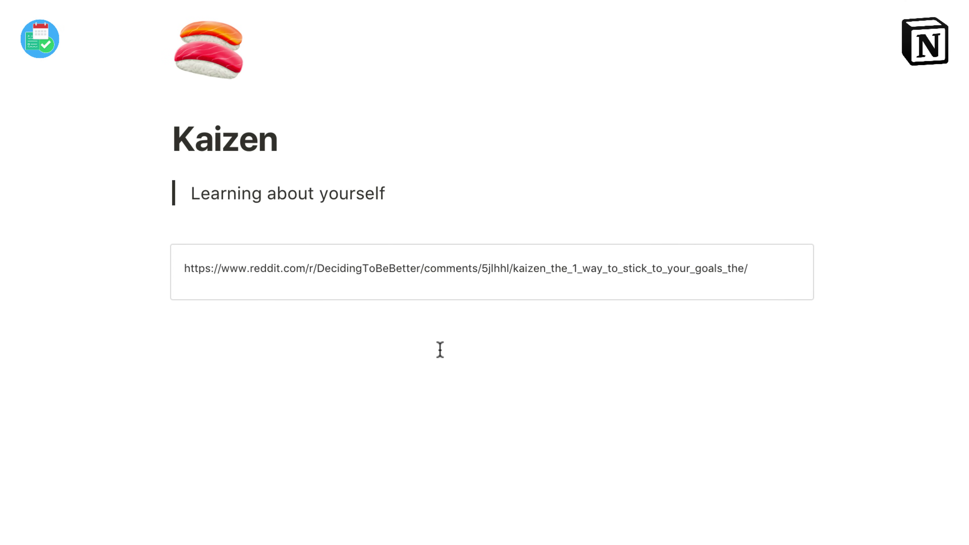
# - Place the bookmark under a new 'To Read' heading, leaving space above it
pyautogui.click(322, 327)
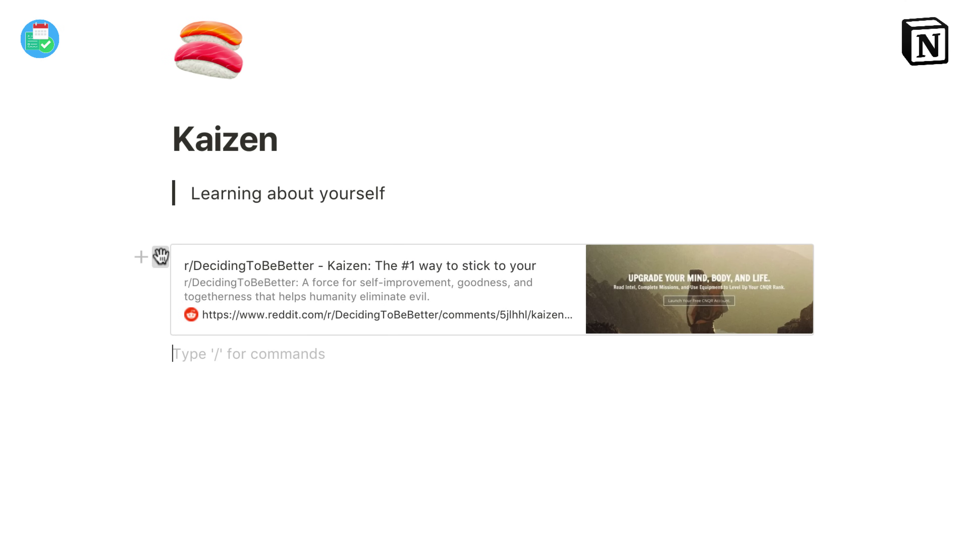
pyautogui.moveTo(161, 256); pyautogui.dragTo(192, 240)
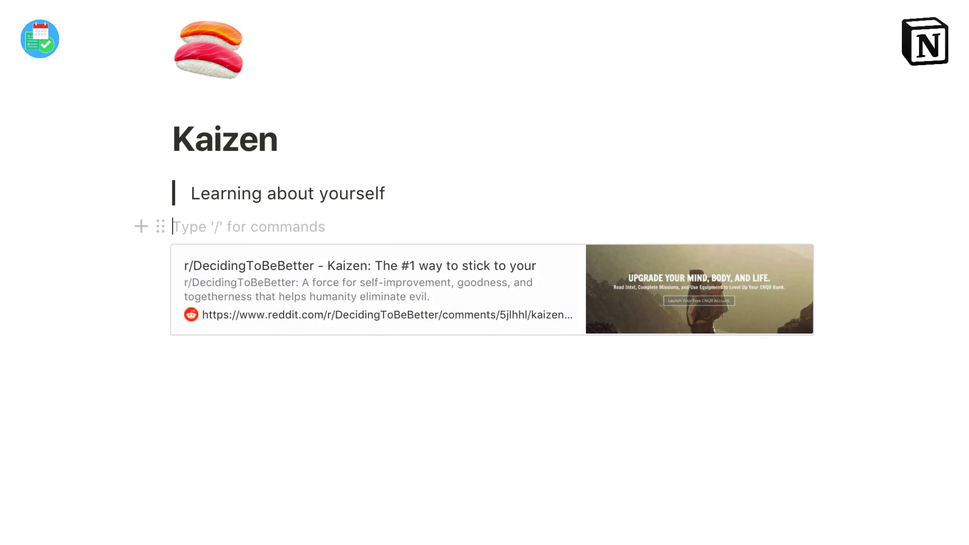
pyautogui.write('/he')
pyautogui.press('Return')
pyautogui.write('To Re')
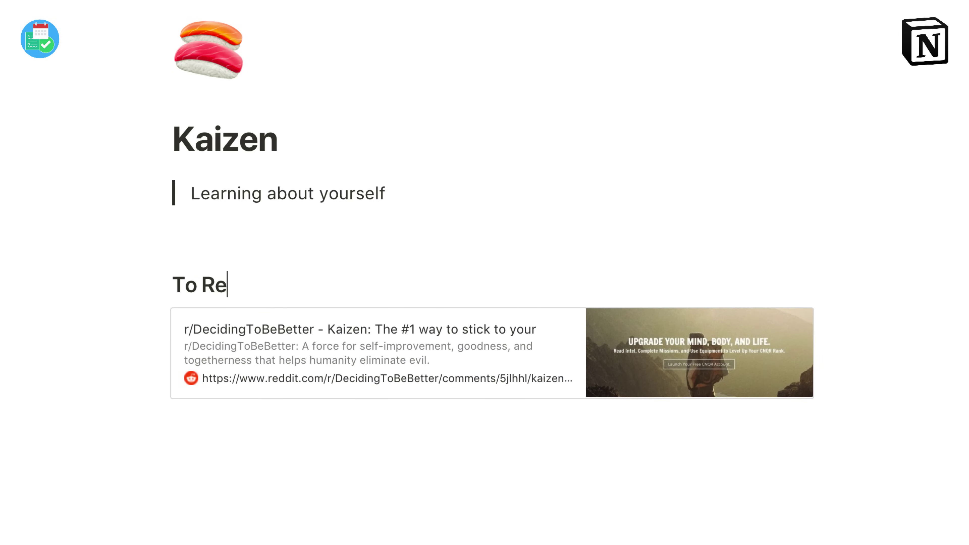
pyautogui.write('ad')
pyautogui.click(271, 231)
pyautogui.press('Return')
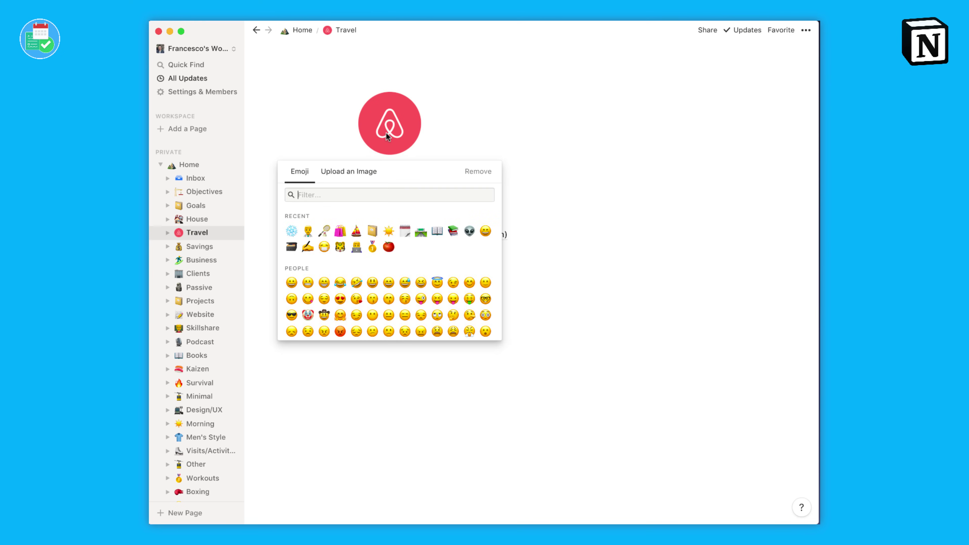
# - Dismiss the Travel page's icon picker and go to the Inbox page
pyautogui.click(345, 171)
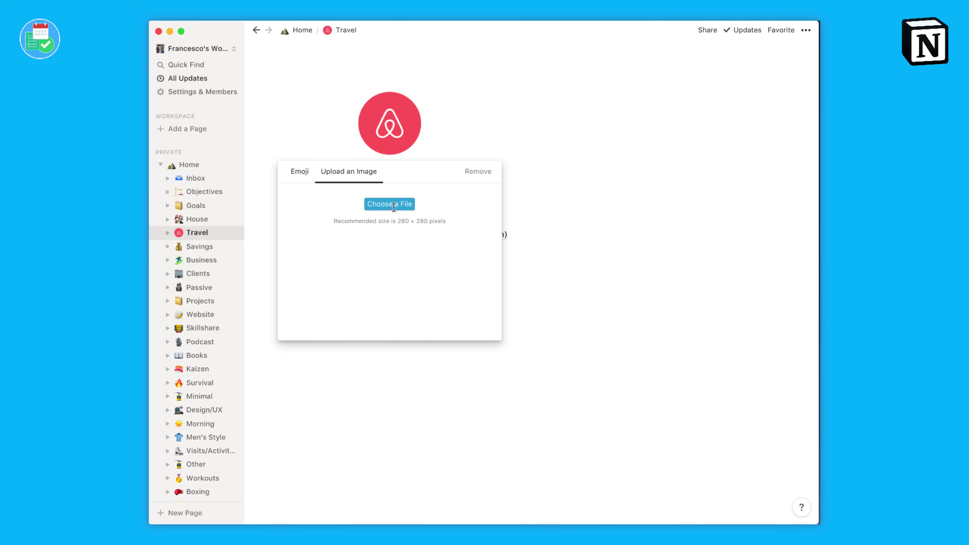
pyautogui.click(301, 172)
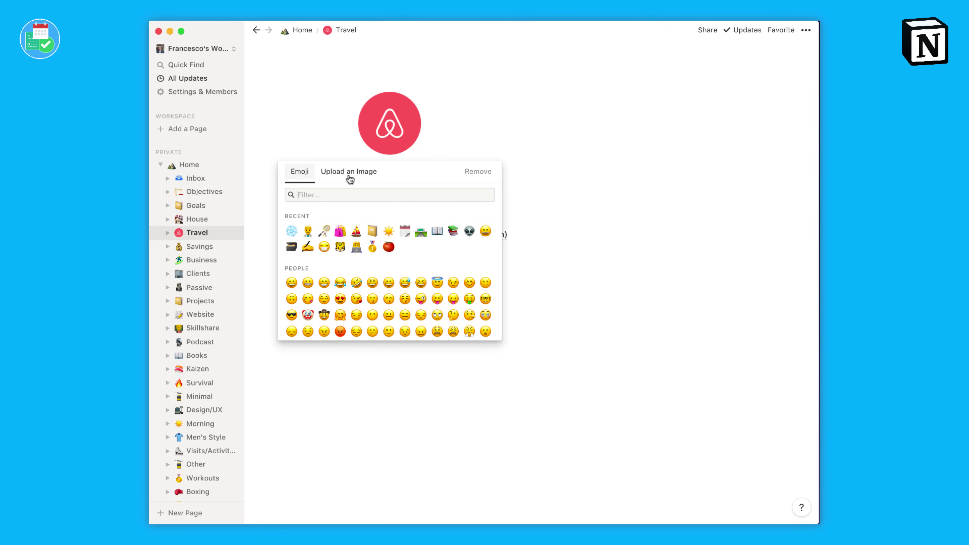
pyautogui.click(489, 133)
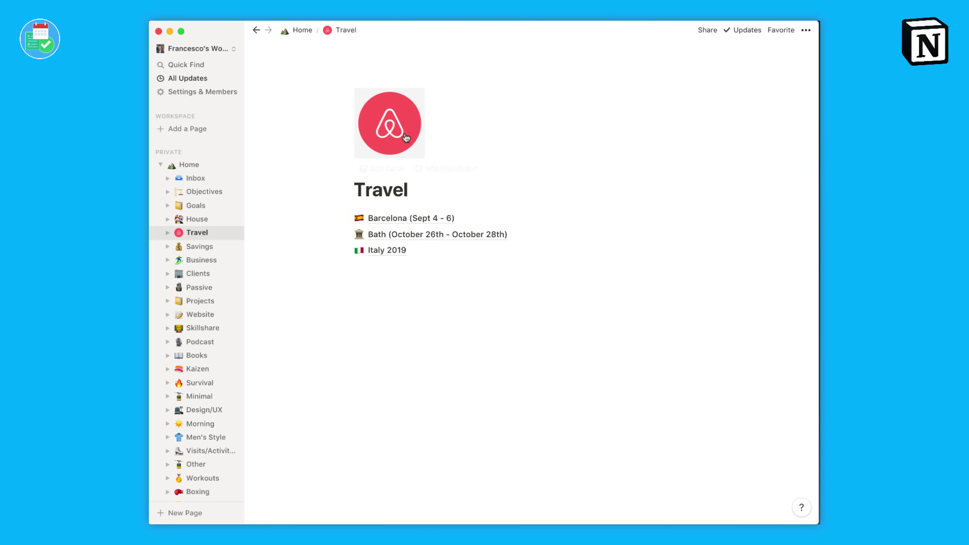
pyautogui.click(206, 178)
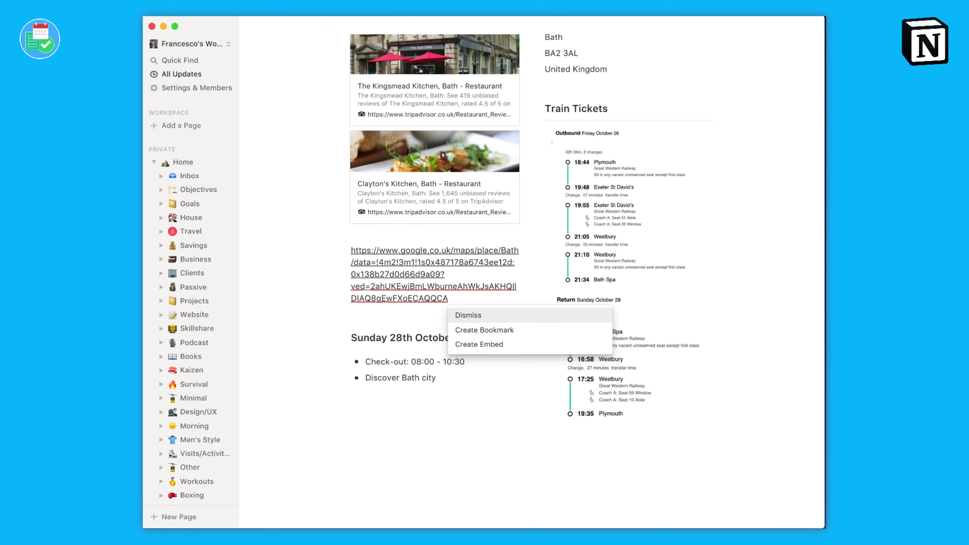
# - Turn the pasted Google Maps link for Bath into an embedded map below Clayton's Kitchen
pyautogui.press('Down')
pyautogui.press('Down')
pyautogui.press('Return')
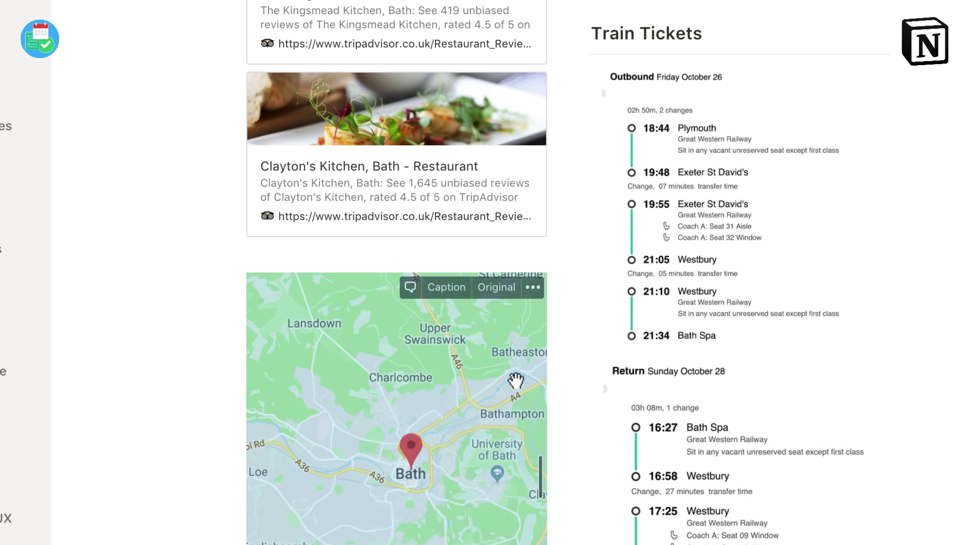
pyautogui.click(579, 450)
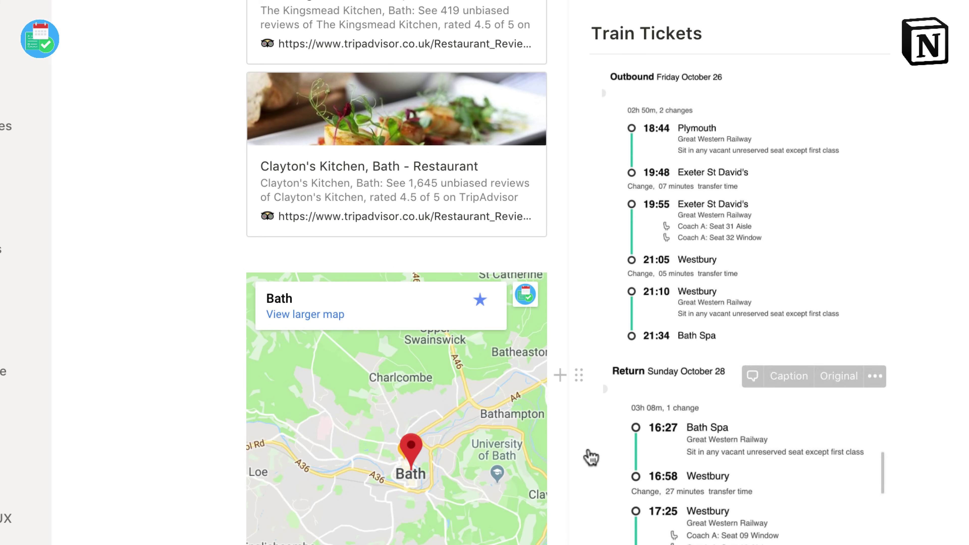
pyautogui.scroll(-3, 629, 483)
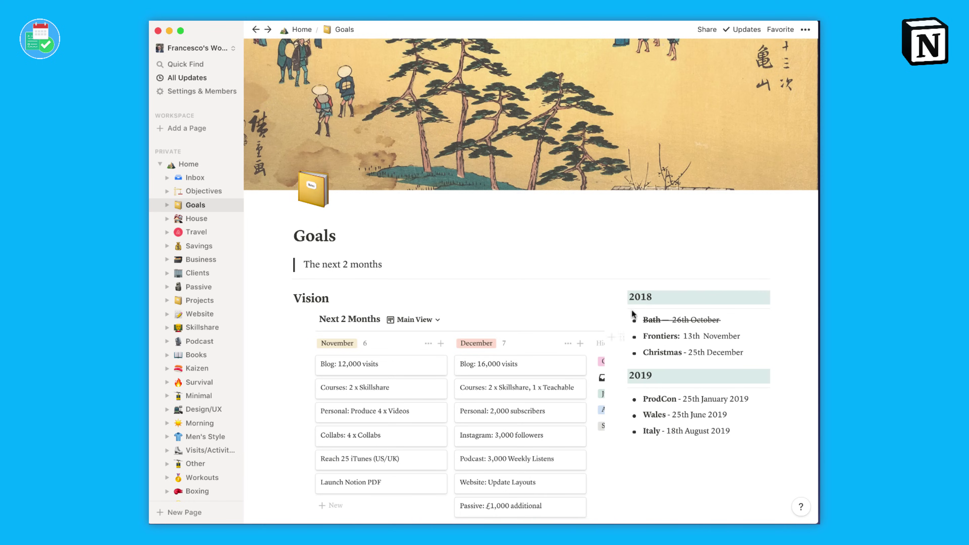
# - Give the 2018 heading a Blue Background
pyautogui.click(625, 298)
pyautogui.moveTo(597, 338)
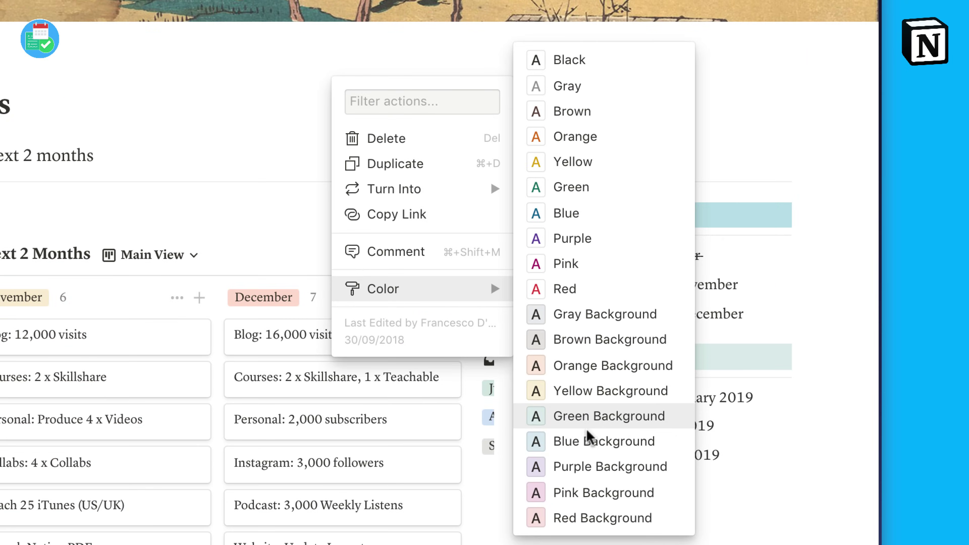
pyautogui.click(663, 424)
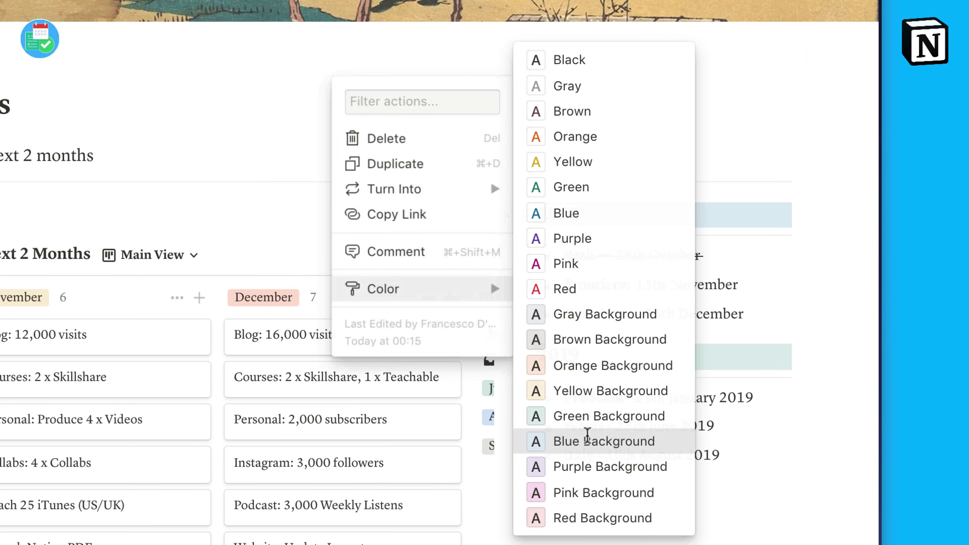
# - Give the 2019 heading a Yellow Background
pyautogui.click(526, 356)
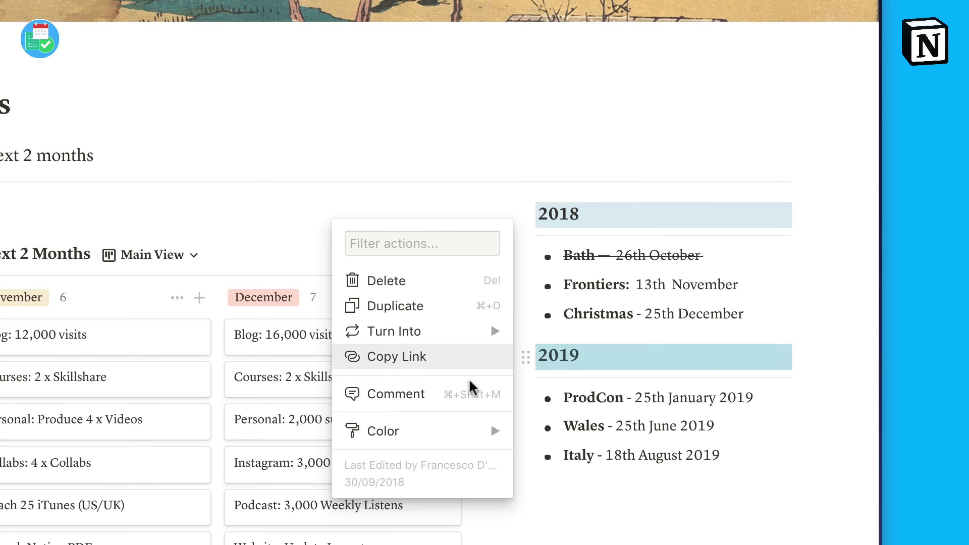
pyautogui.moveTo(472, 432)
pyautogui.click(627, 476)
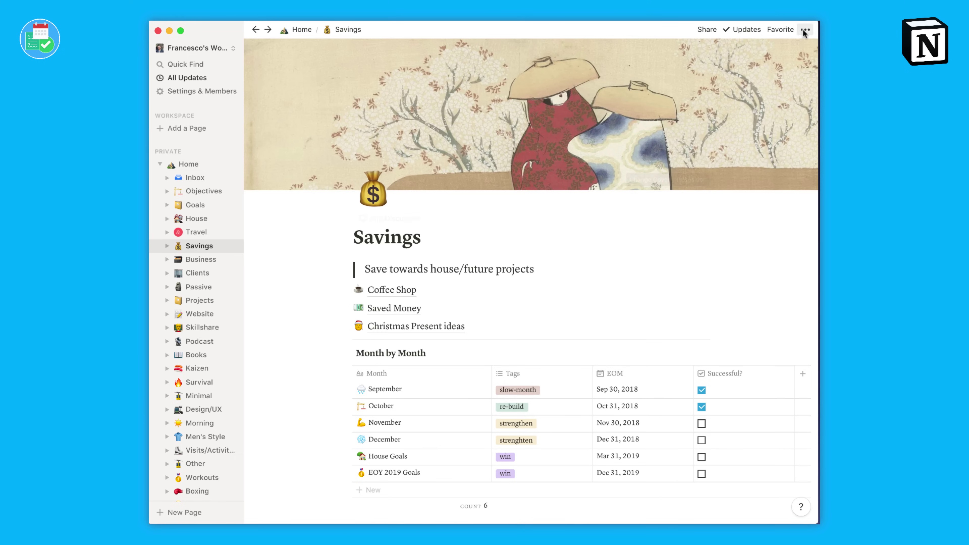
# - Try the Default font on the Savings page, then switch it back to Serif
pyautogui.click(805, 30)
pyautogui.click(728, 69)
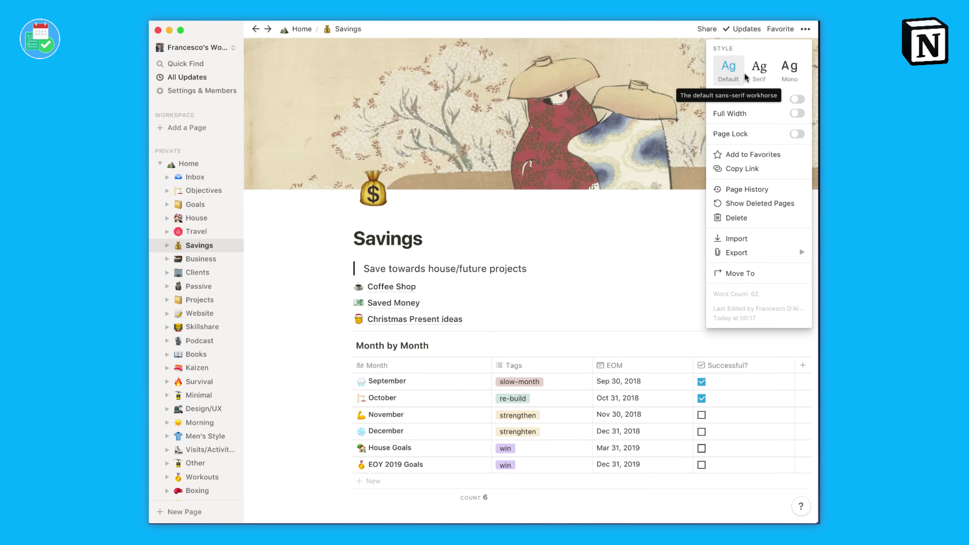
pyautogui.click(759, 69)
pyautogui.click(595, 187)
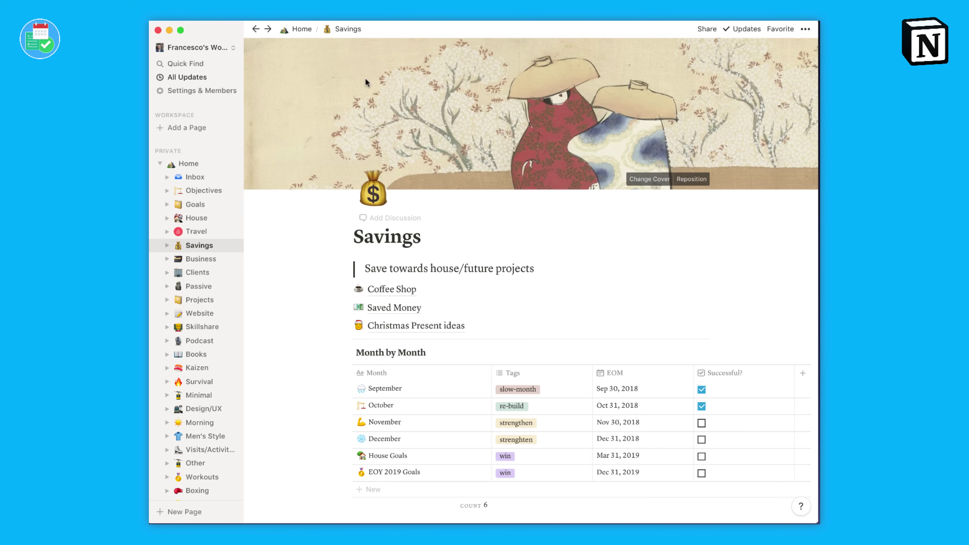
# - Go to Home and open the Projects page under YouTube
pyautogui.click(304, 28)
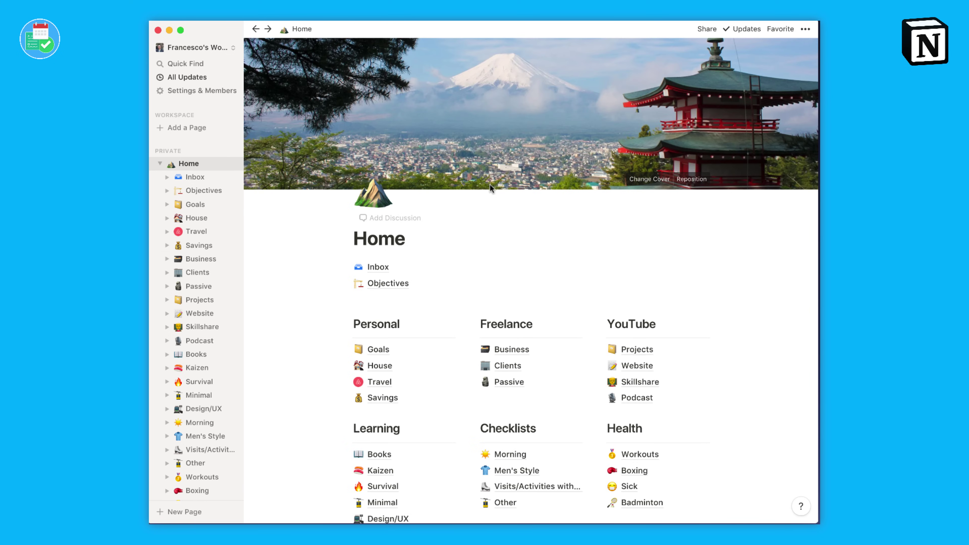
pyautogui.scroll(-5, 504, 214)
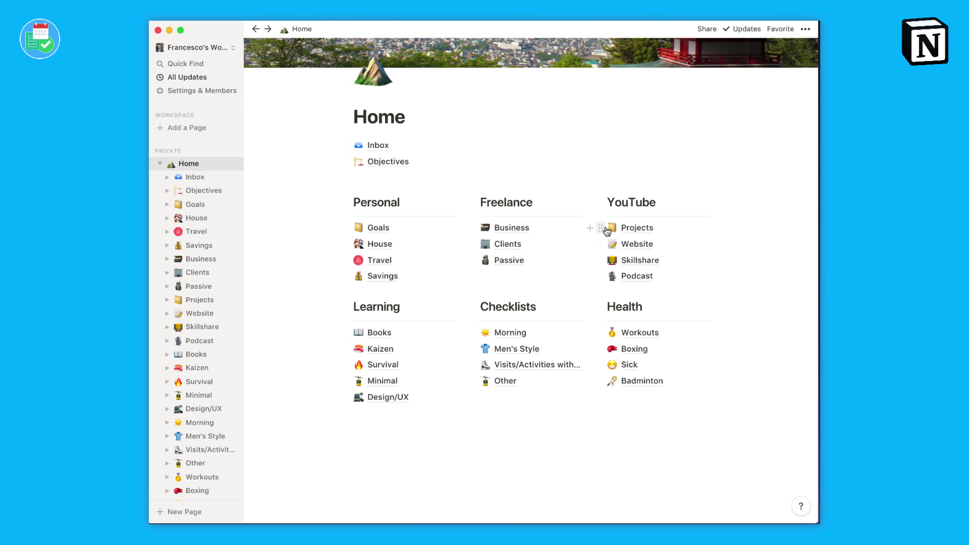
pyautogui.click(629, 228)
pyautogui.scroll(-3, 621, 255)
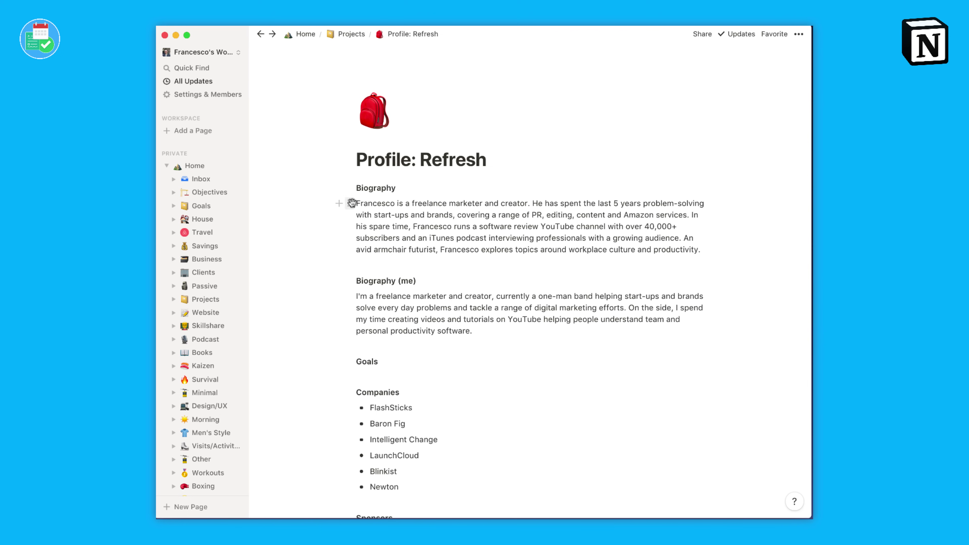
# - Duplicate the Biography paragraph and drop the copy onto the Inbox page
pyautogui.click(350, 204)
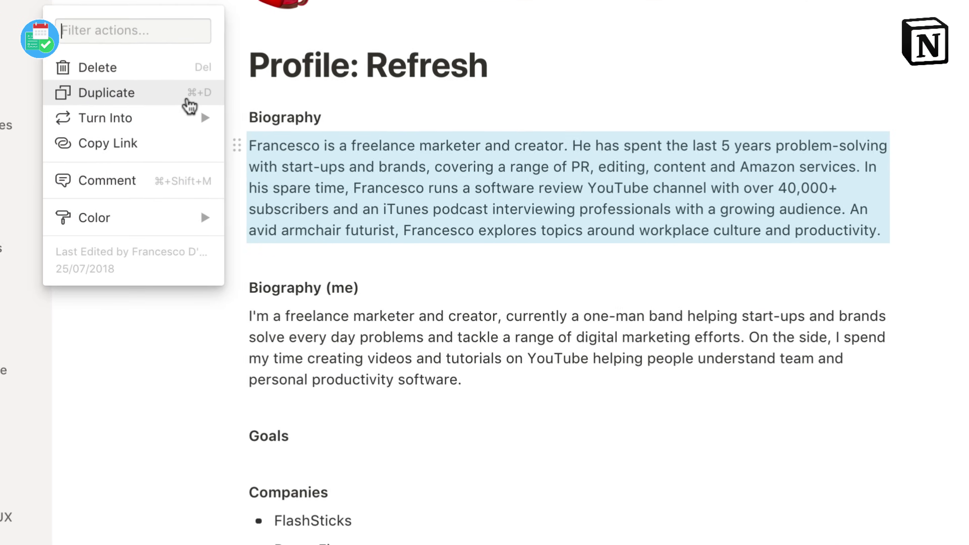
pyautogui.click(278, 175)
pyautogui.moveTo(236, 252); pyautogui.dragTo(0, 103)
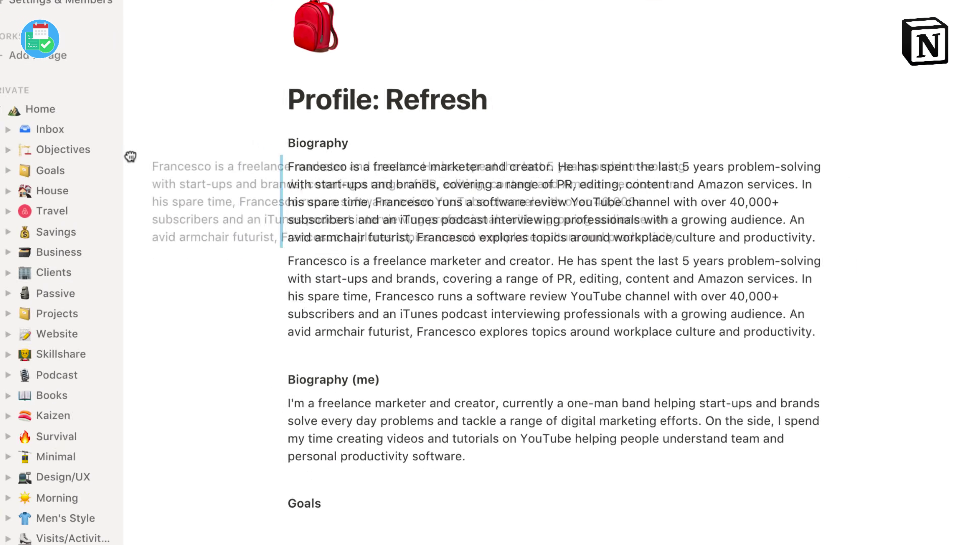
pyautogui.moveTo(200, 177); pyautogui.dragTo(200, 178)
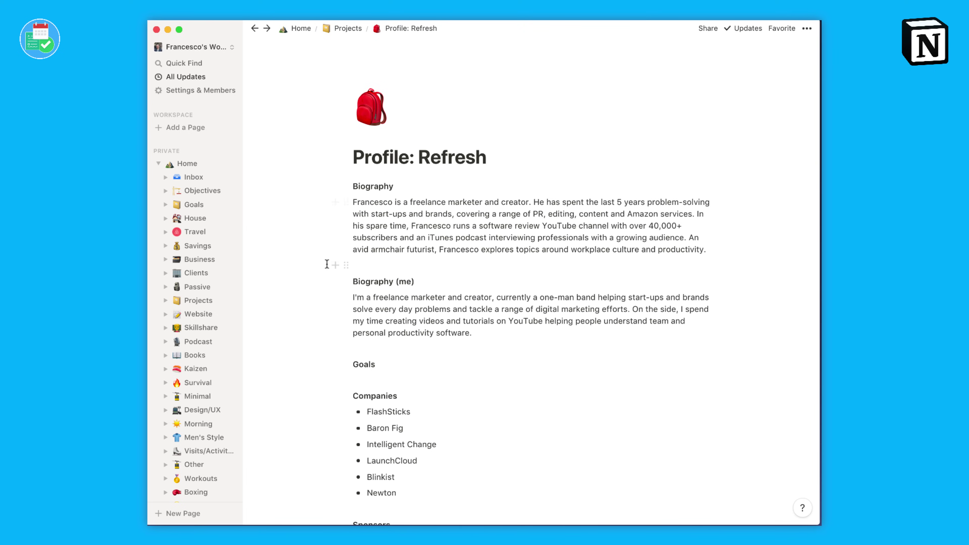
# - Back on Projects, duplicate the Lists to Cover page link
pyautogui.click(346, 26)
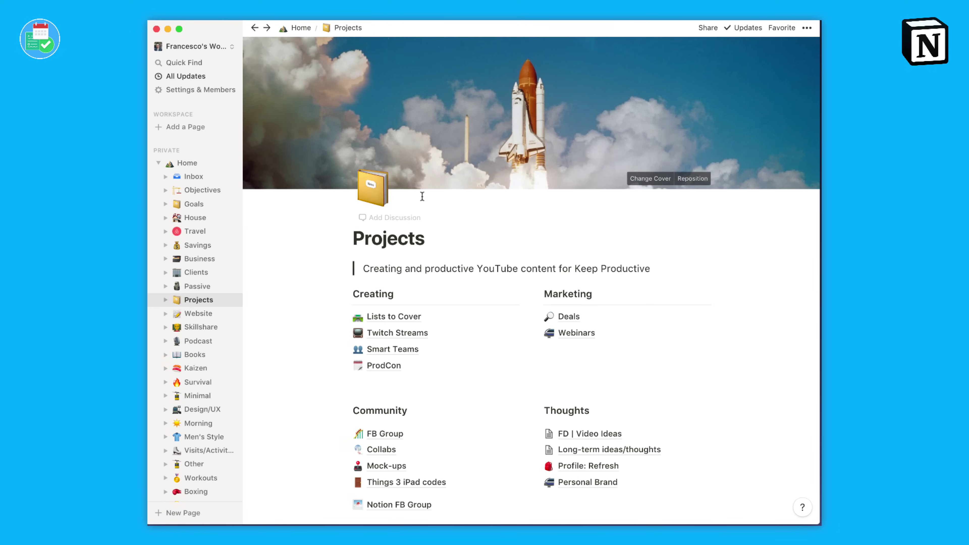
pyautogui.click(346, 317)
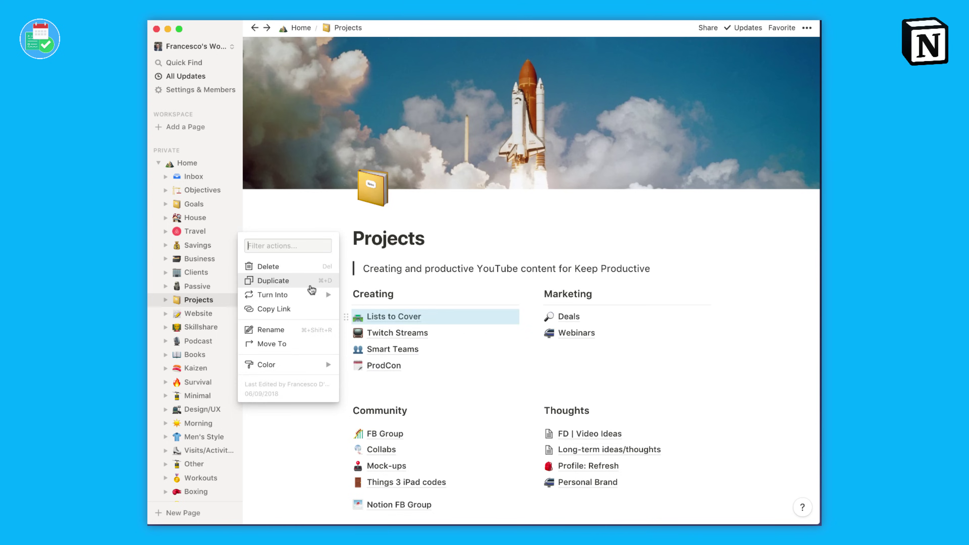
pyautogui.click(310, 282)
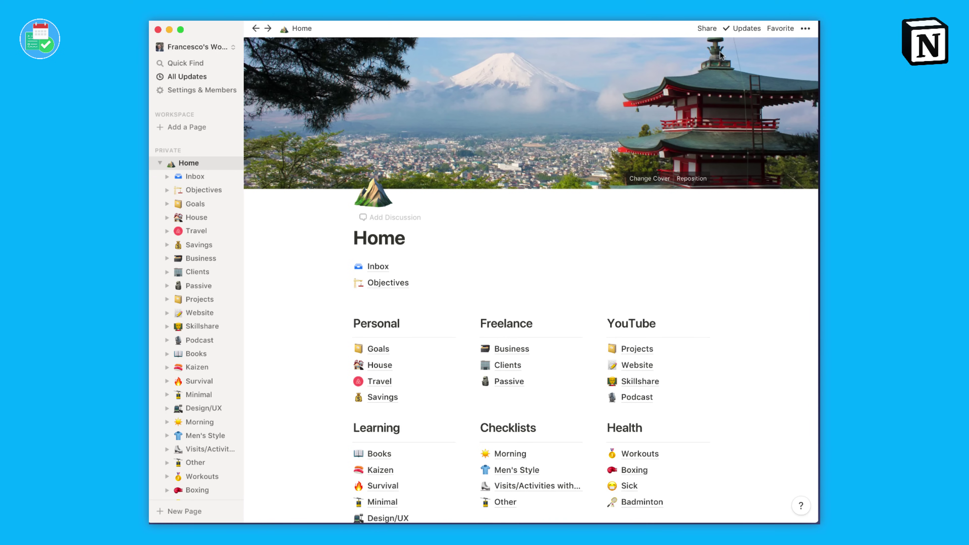
pyautogui.click(806, 29)
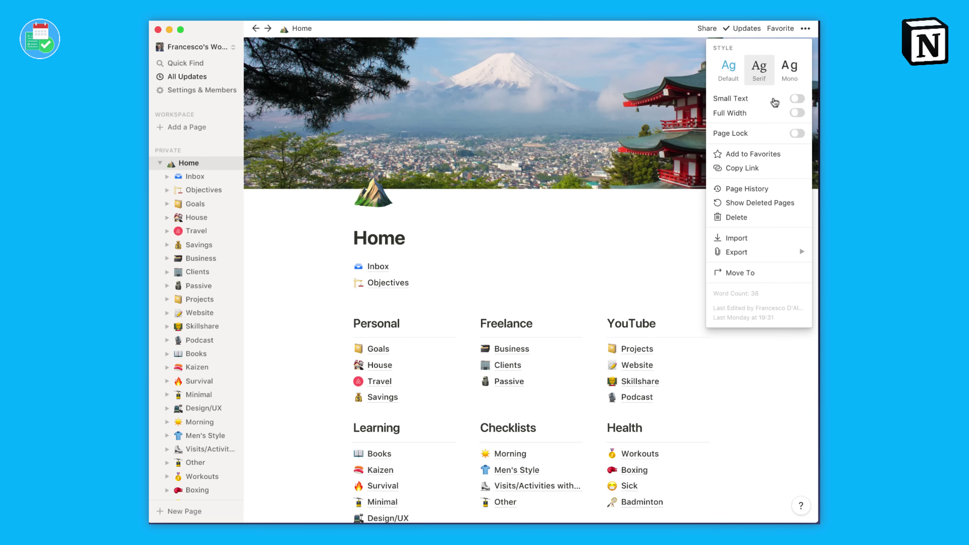
pyautogui.click(798, 112)
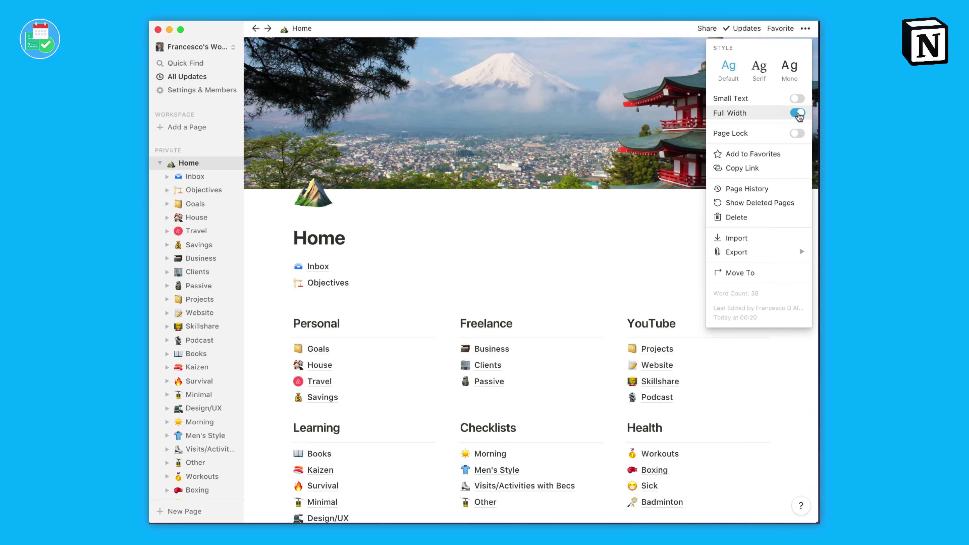
pyautogui.click(798, 113)
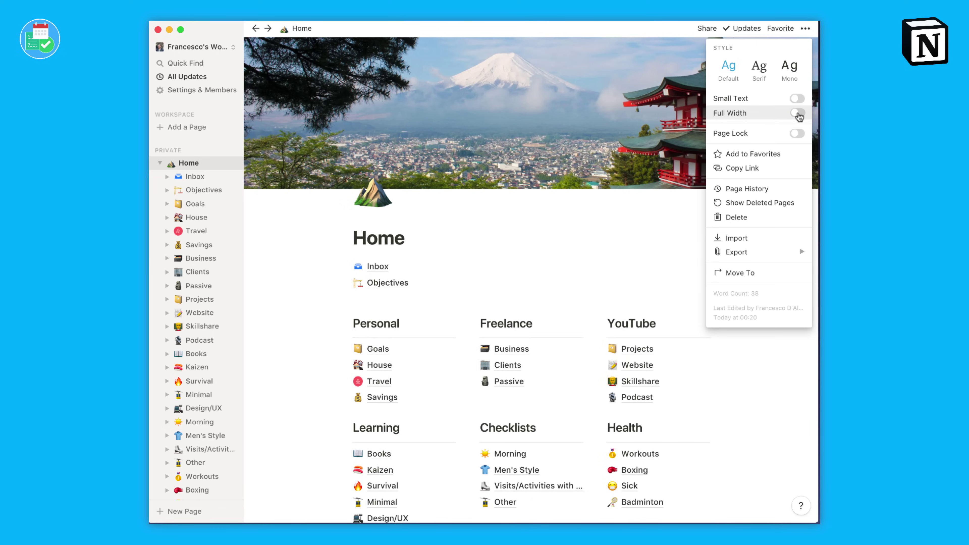
pyautogui.click(597, 181)
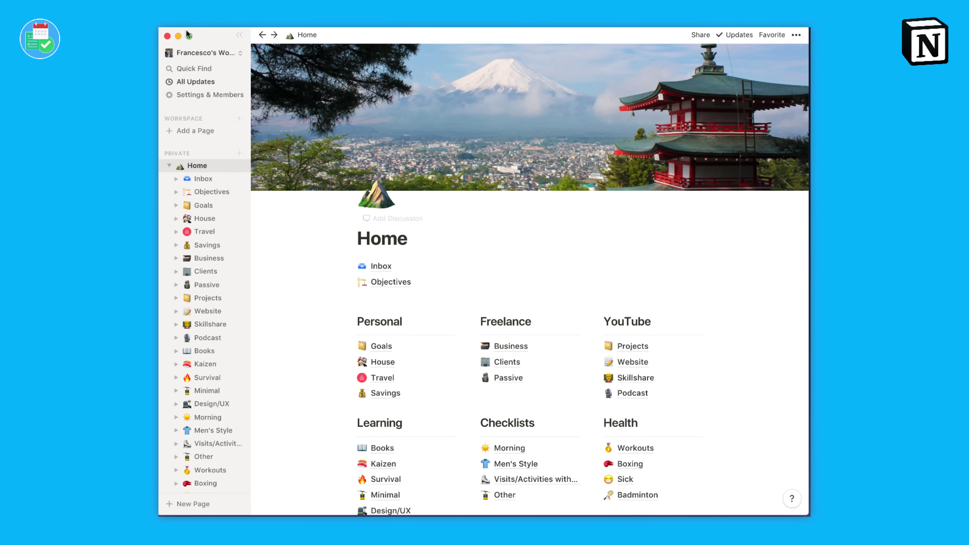
# - From the workspace menu, toggle Use Dark Mode on, then off again to restore the light theme
pyautogui.click(206, 53)
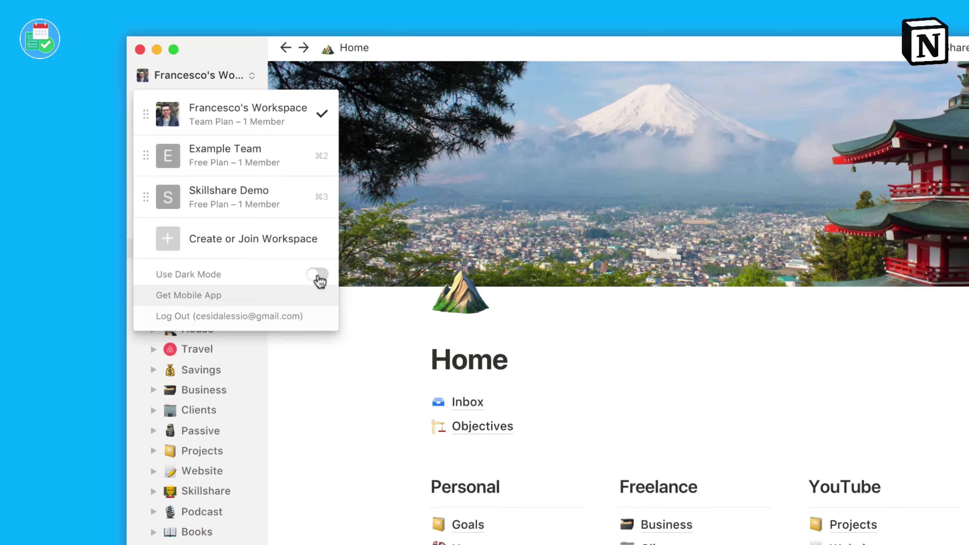
pyautogui.click(318, 275)
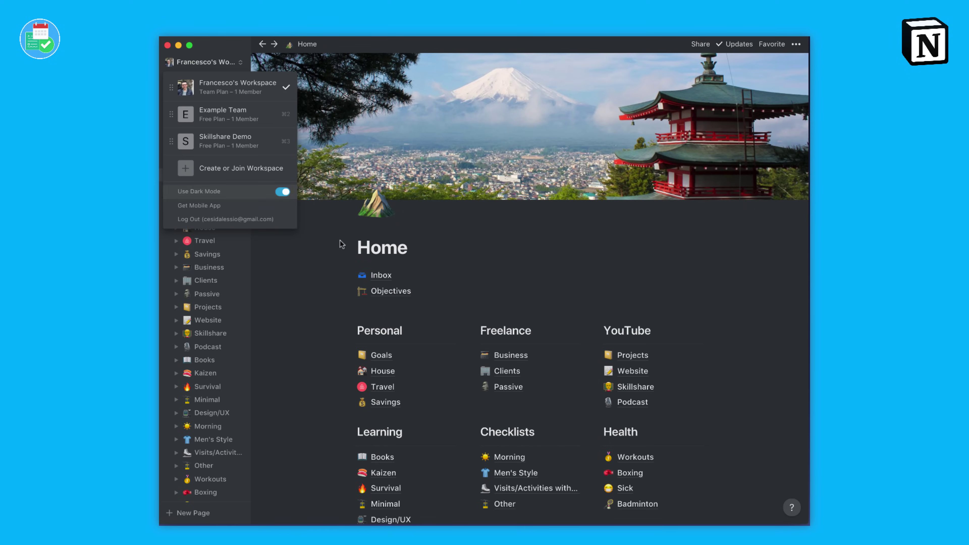
pyautogui.click(447, 423)
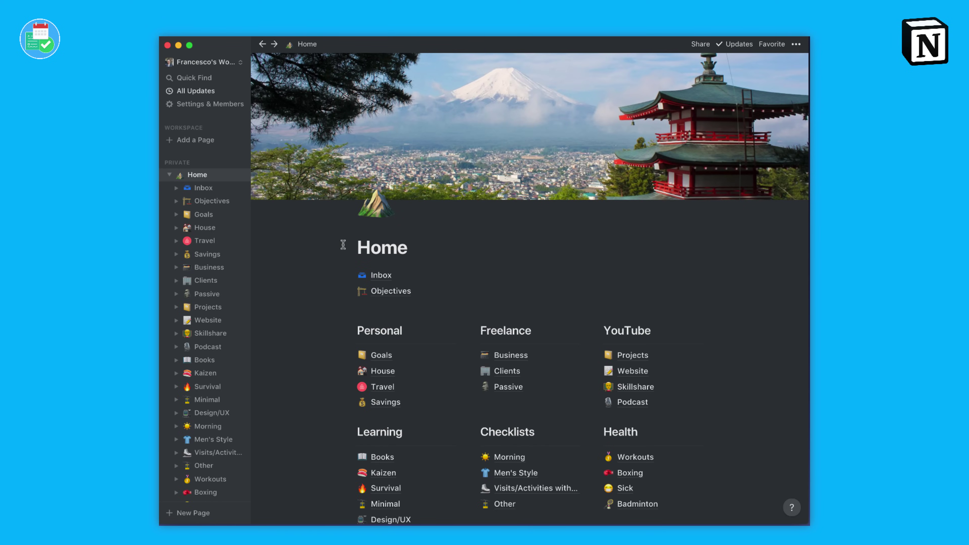
pyautogui.scroll(-3, 351, 254)
pyautogui.scroll(3, 354, 260)
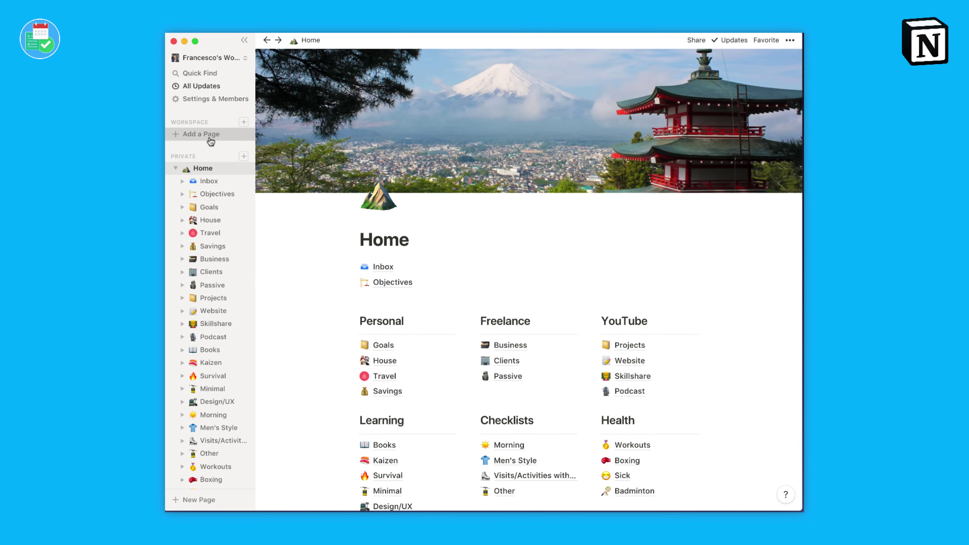
# - Add a new page under Workspace titled 'V2 Work Home', then bring up the workspace list
pyautogui.click(210, 139)
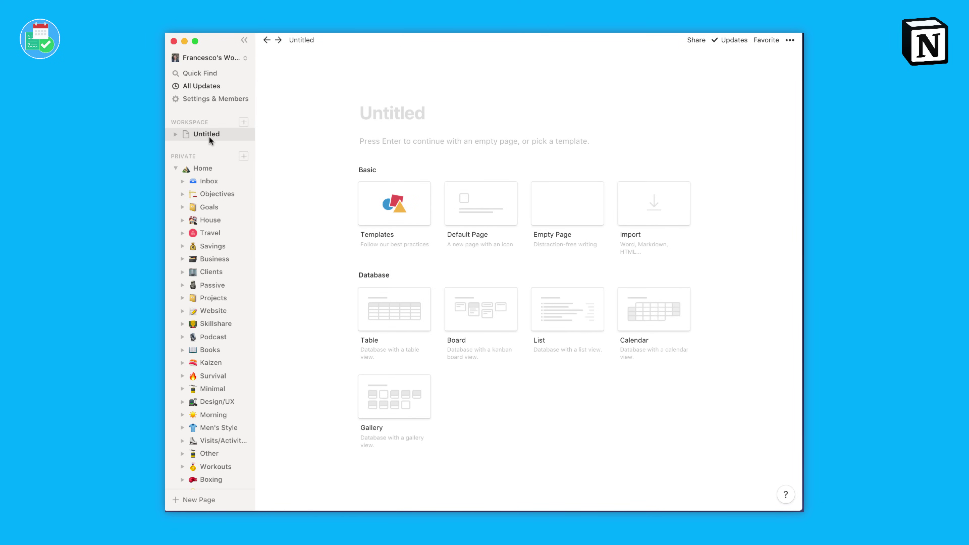
pyautogui.write('V2 Wo')
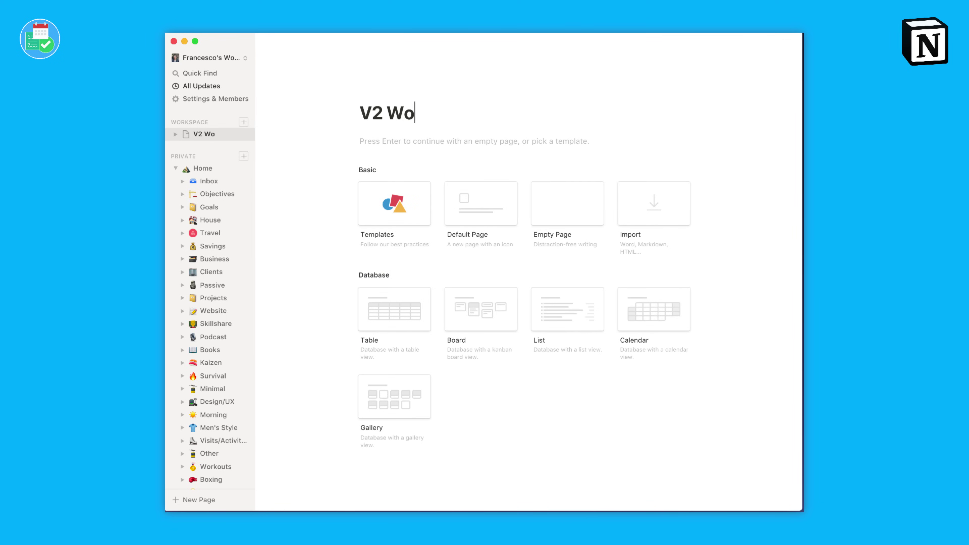
pyautogui.write('rk Home')
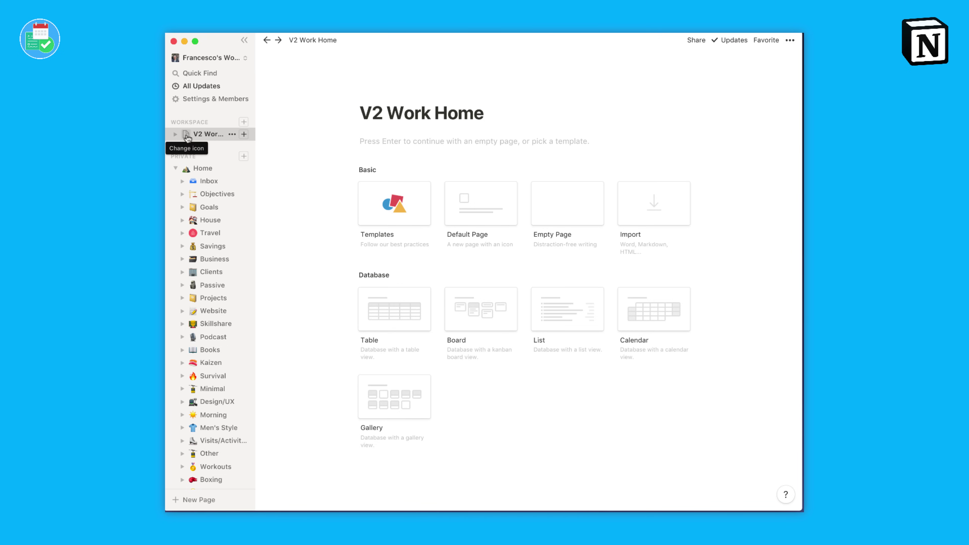
pyautogui.click(203, 56)
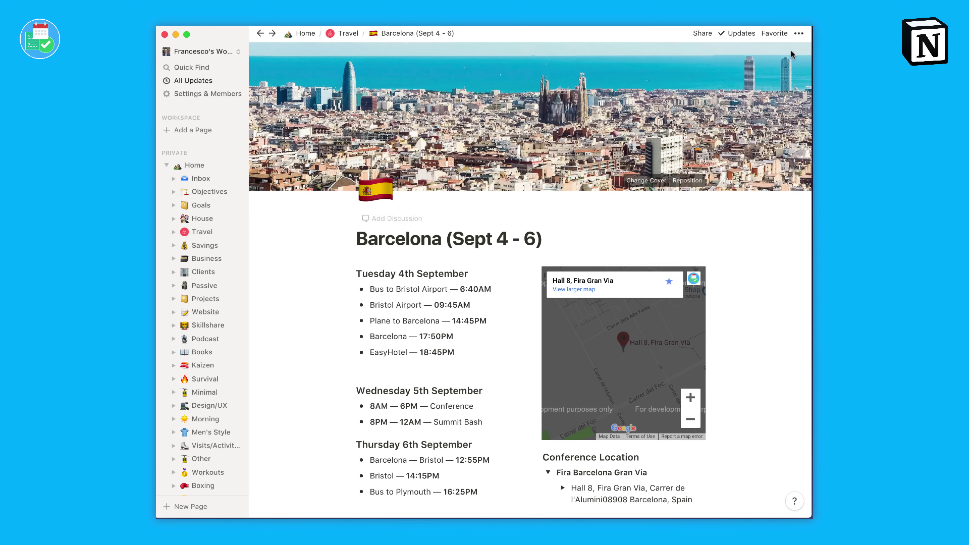
# - Turn on Page Lock for the Barcelona page and check the Tuesday 4th September blocks and heading stay protected
pyautogui.click(805, 34)
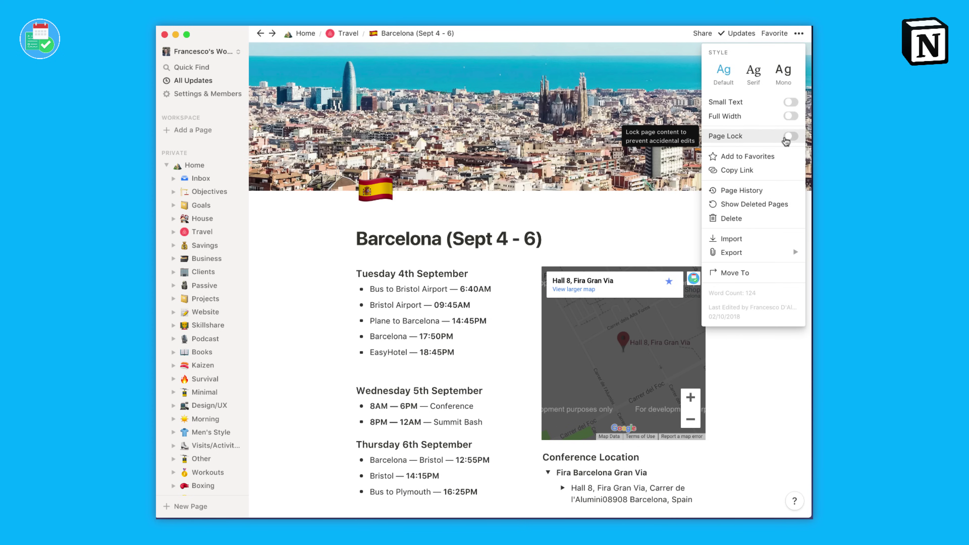
pyautogui.click(790, 136)
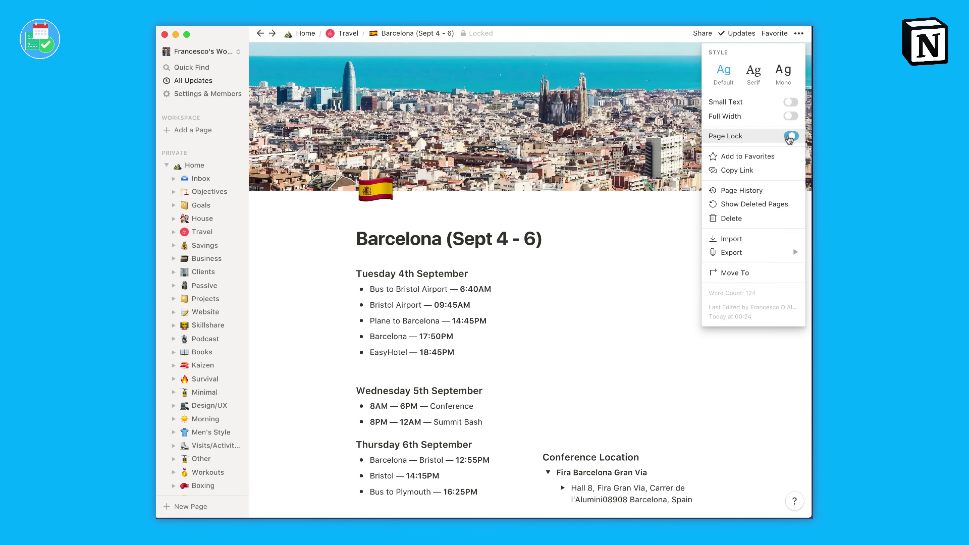
pyautogui.click(679, 202)
pyautogui.moveTo(345, 294); pyautogui.dragTo(527, 376)
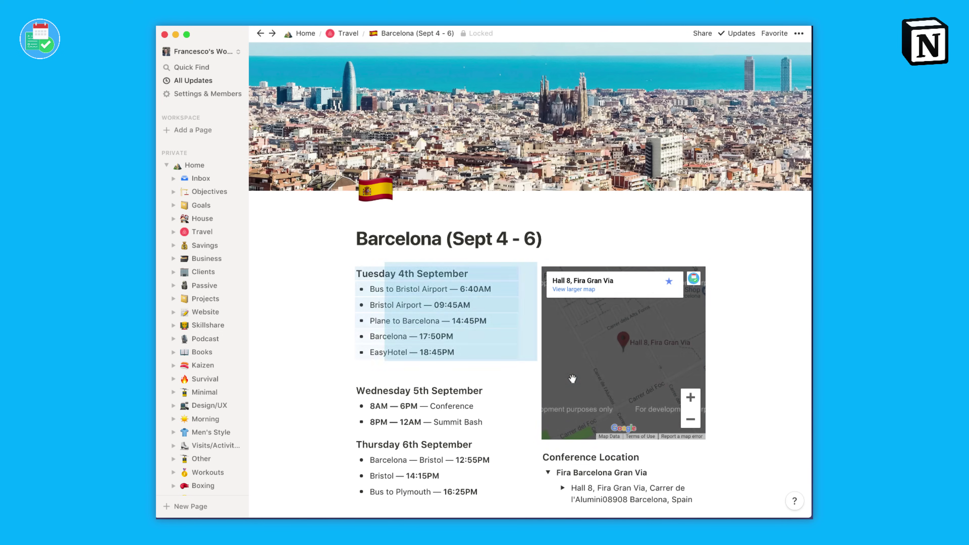
pyautogui.click(530, 284)
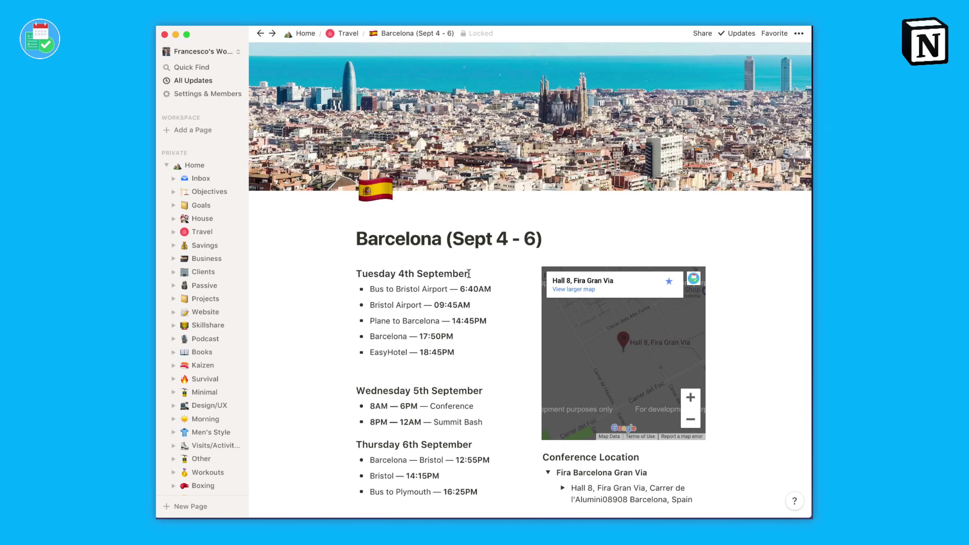
pyautogui.tripleClick(389, 275)
pyautogui.click(422, 294)
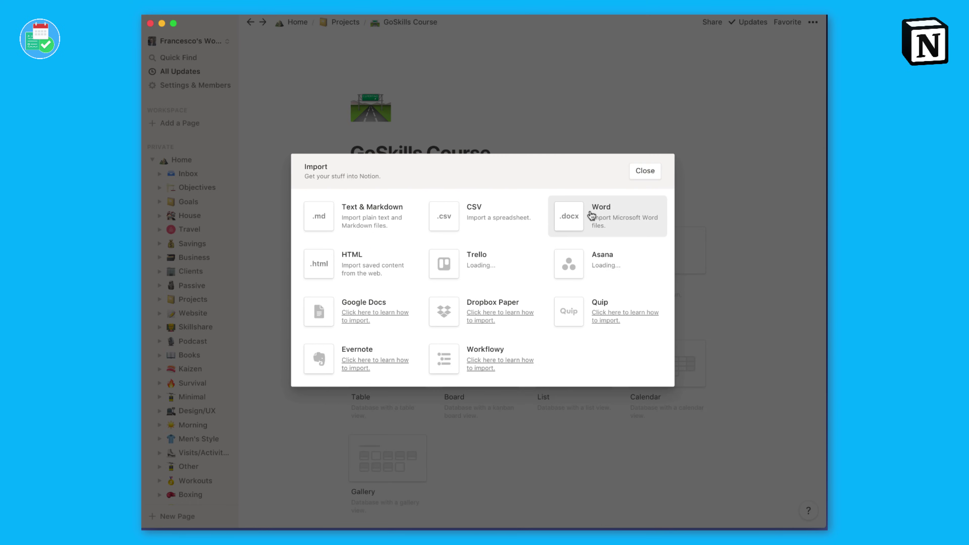
# - Pick Word (.docx) as the import source to bring in the course document
pyautogui.click(600, 214)
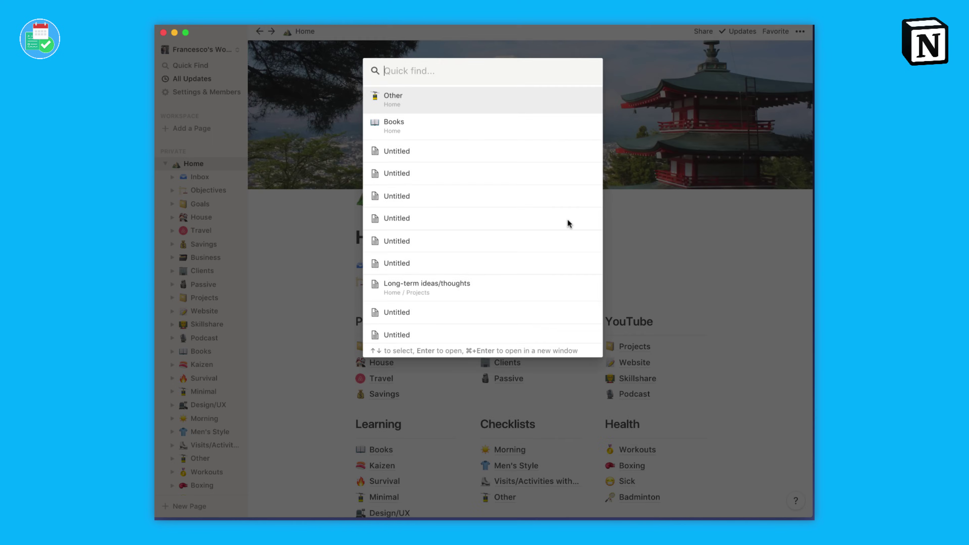
# - Search 'books', open the Books to Read page, then go up to its parent Collection page
pyautogui.write('books')
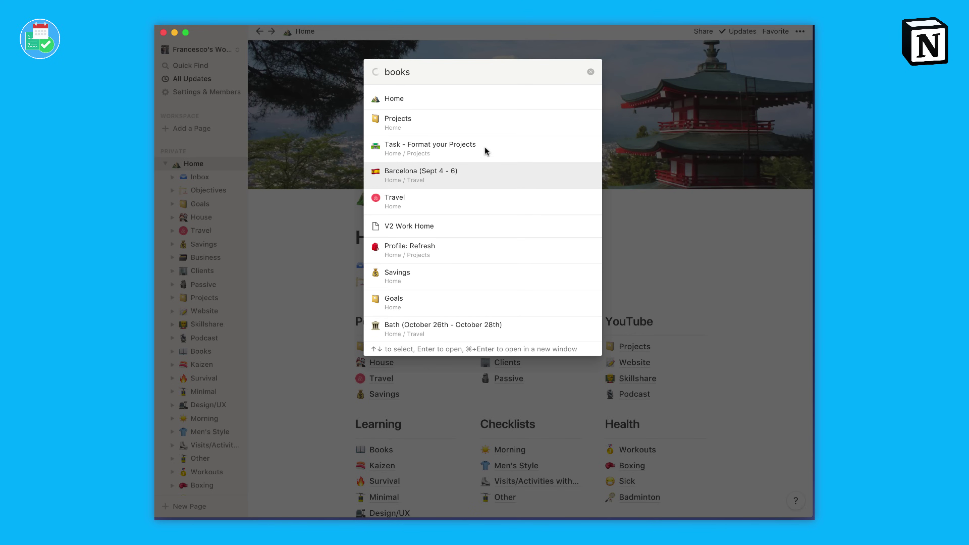
pyautogui.click(455, 126)
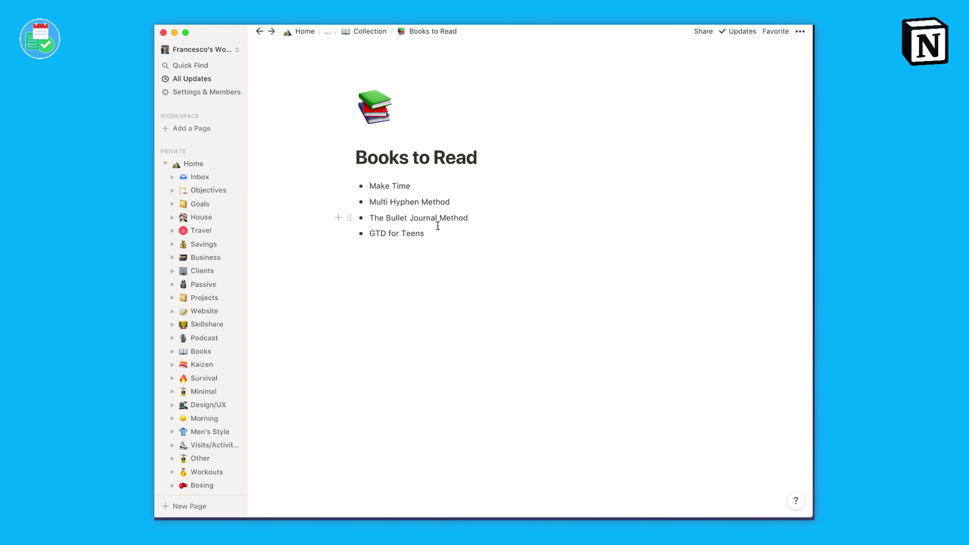
pyautogui.moveTo(401, 142)
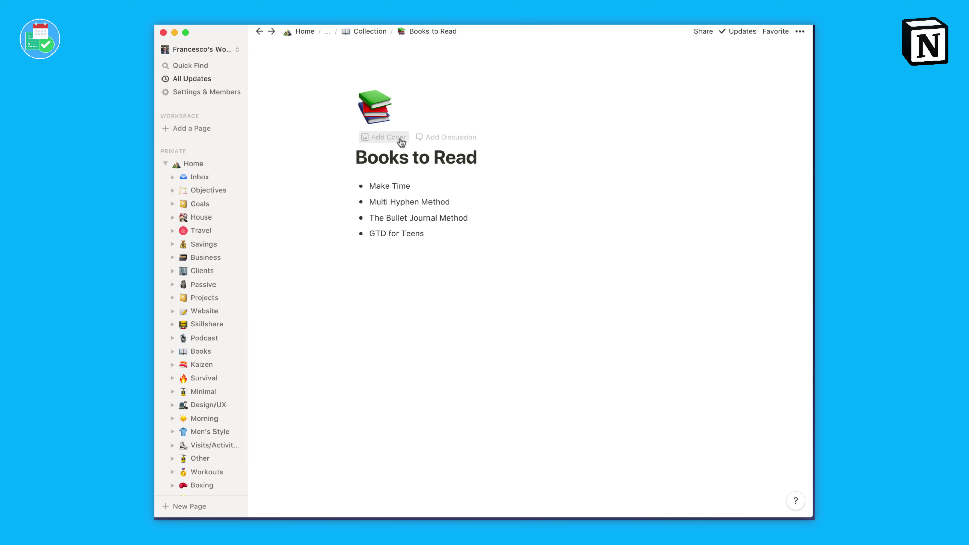
pyautogui.click(373, 32)
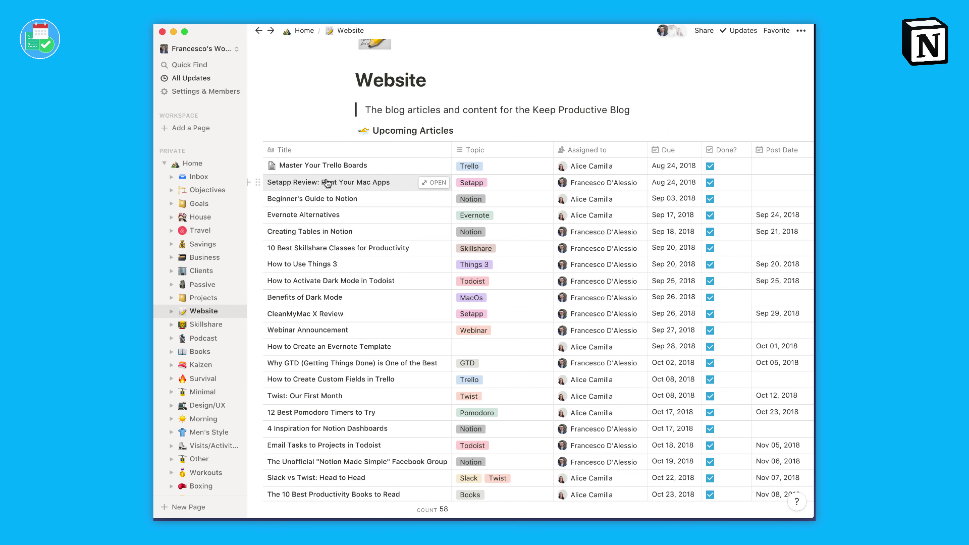
# - Add a new Calendar view to the Upcoming Articles database
pyautogui.scroll(-2, 327, 183)
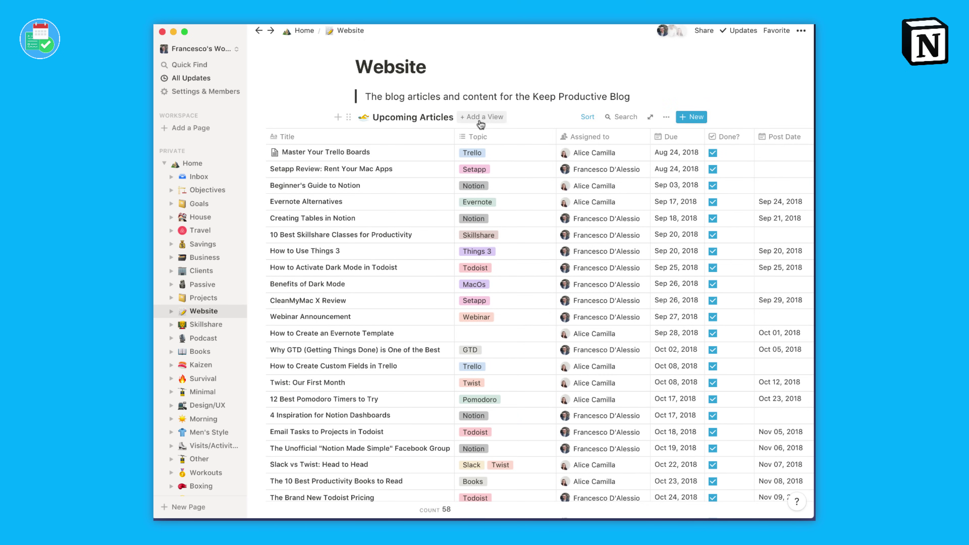
pyautogui.click(480, 119)
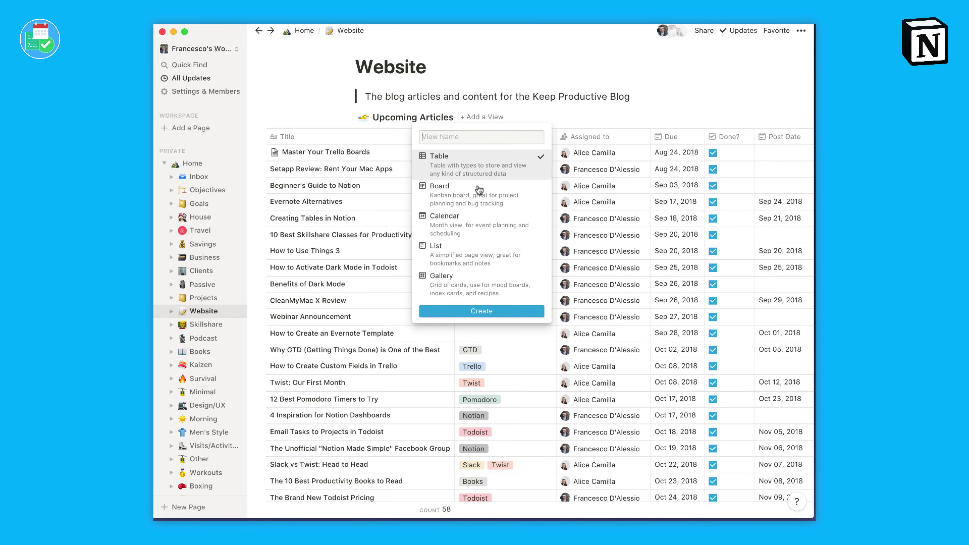
pyautogui.click(479, 221)
pyautogui.click(490, 312)
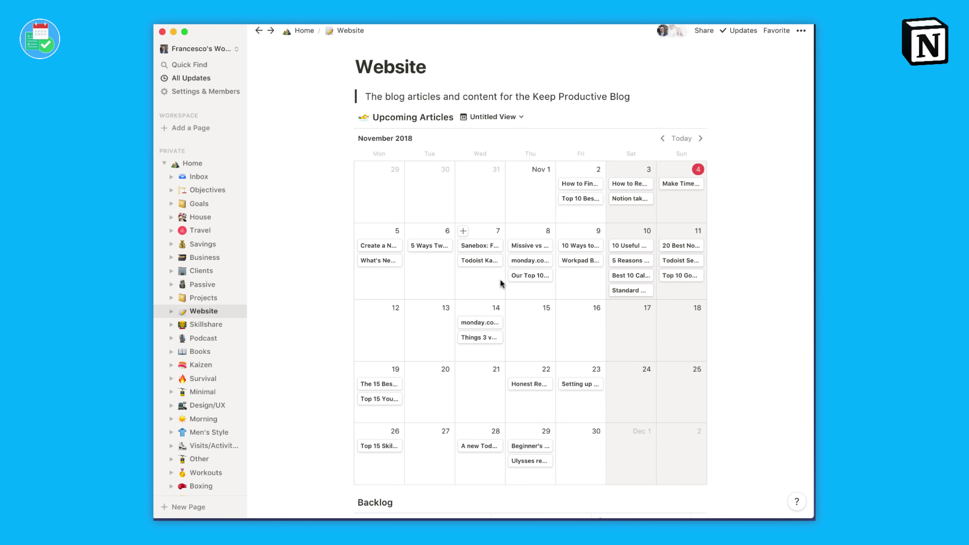
# - Switch Upcoming Articles back to its Default View table
pyautogui.scroll(-2, 543, 306)
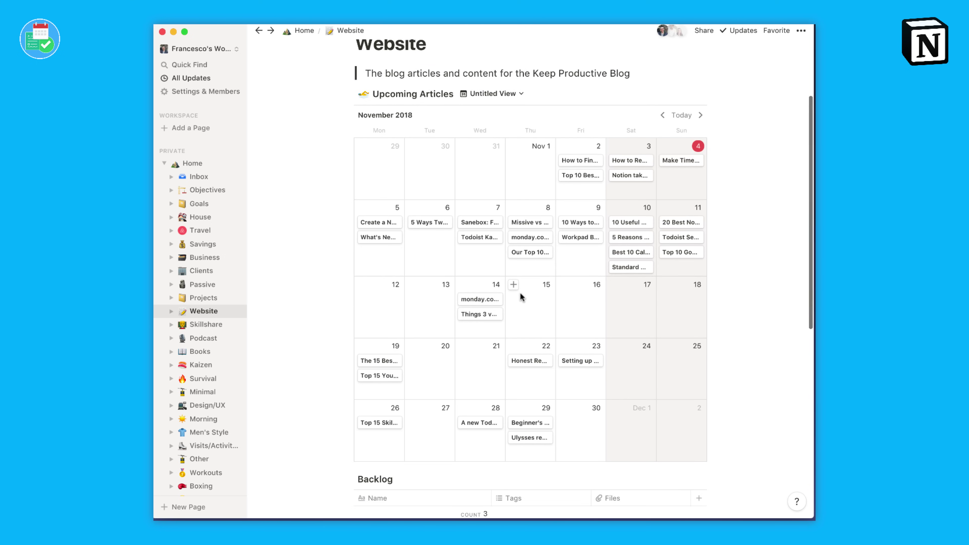
pyautogui.click(507, 95)
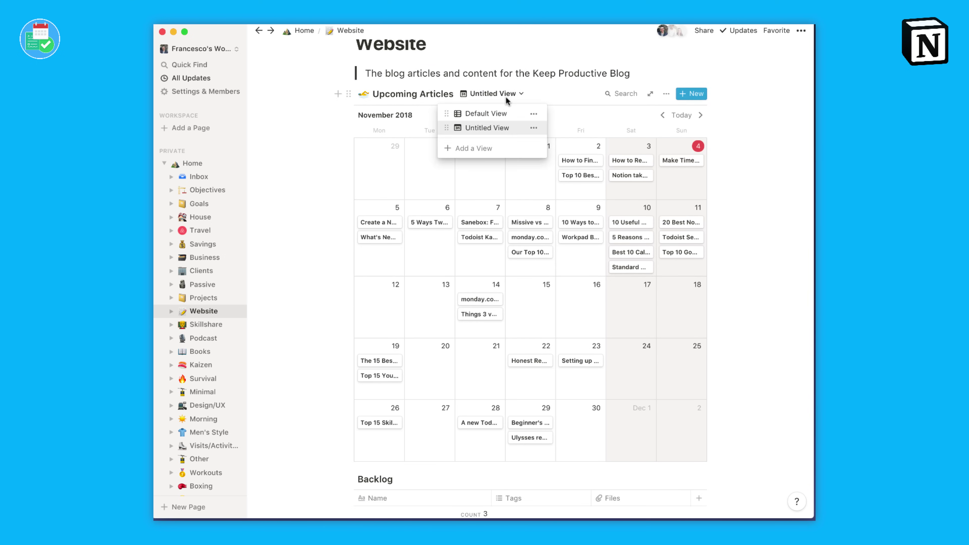
pyautogui.click(486, 113)
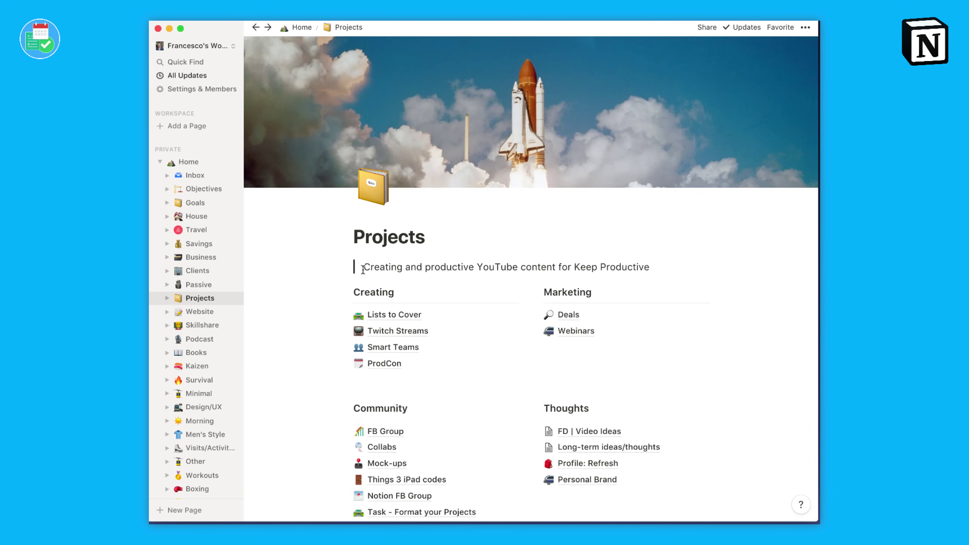
pyautogui.scroll(-3, 363, 269)
pyautogui.scroll(-3, 363, 270)
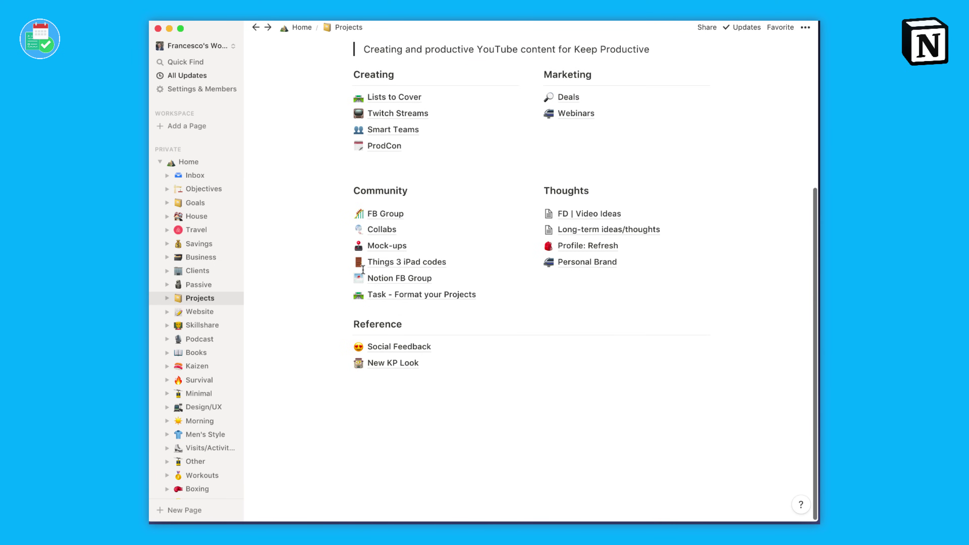
pyautogui.click(410, 347)
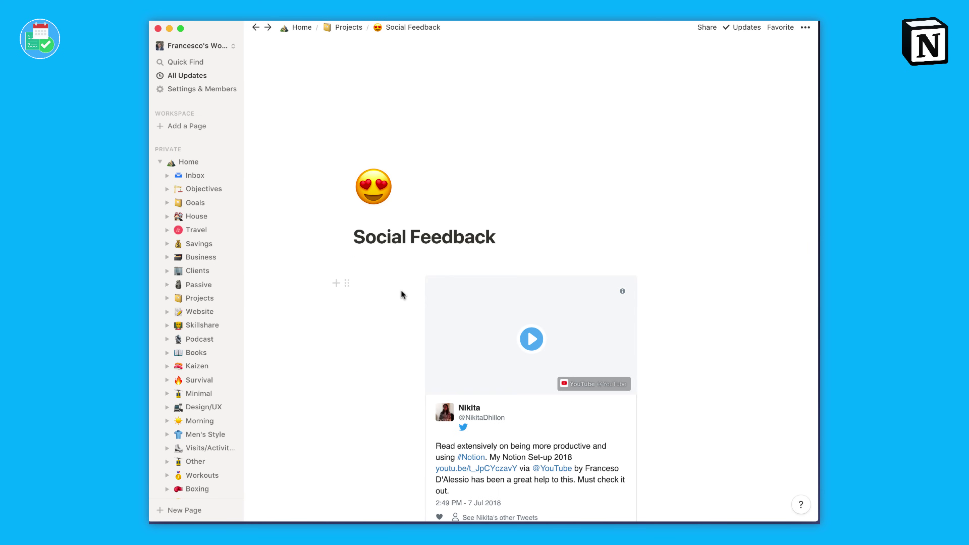
pyautogui.scroll(-8, 395, 323)
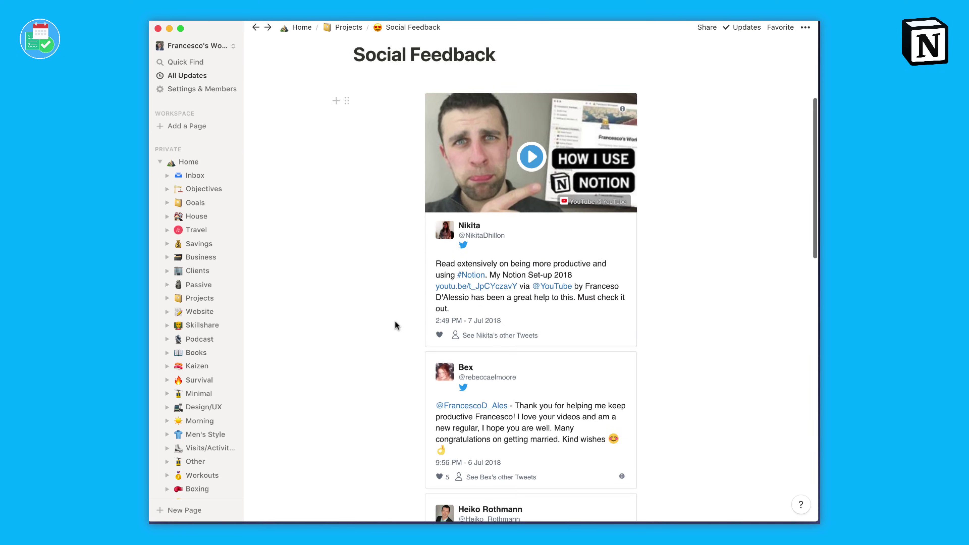
pyautogui.scroll(-9, 396, 324)
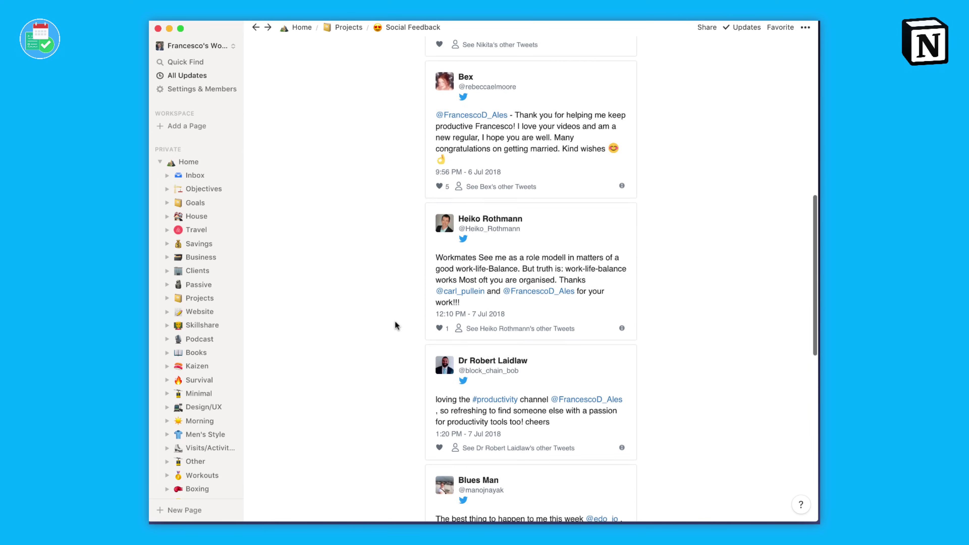
pyautogui.scroll(-8, 396, 323)
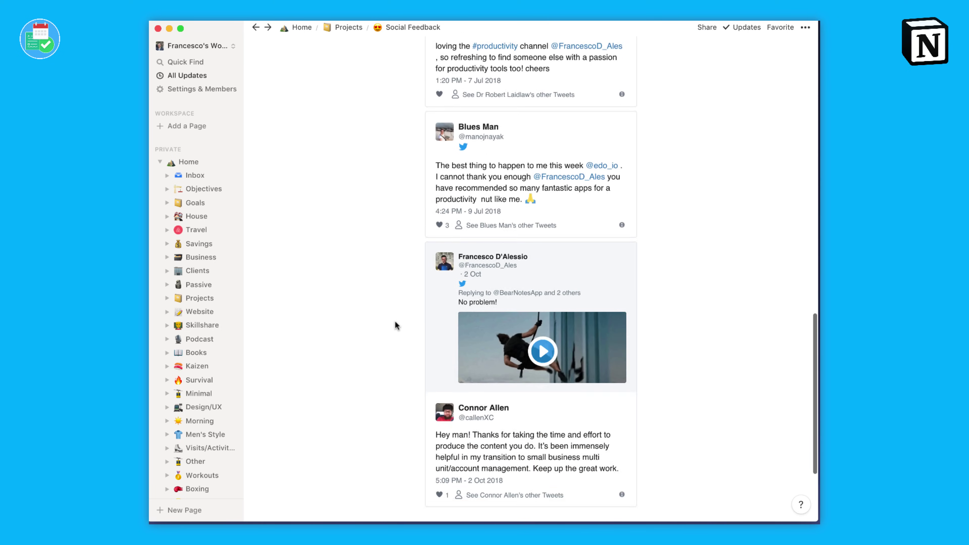
pyautogui.scroll(20, 395, 322)
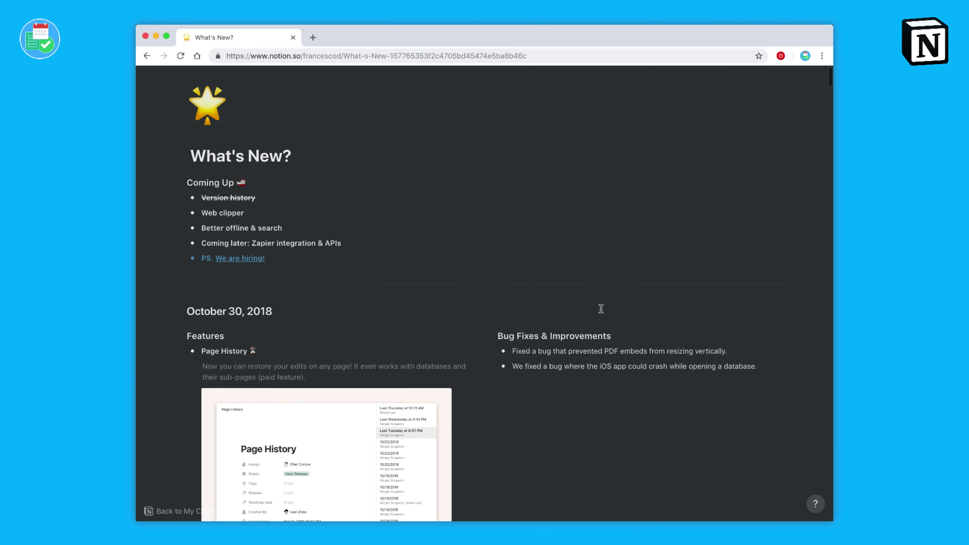
# - Scroll the What's New changelog past Page History to the Oct 24, 2018 Notion 2.2 notes
pyautogui.scroll(-15, 601, 308)
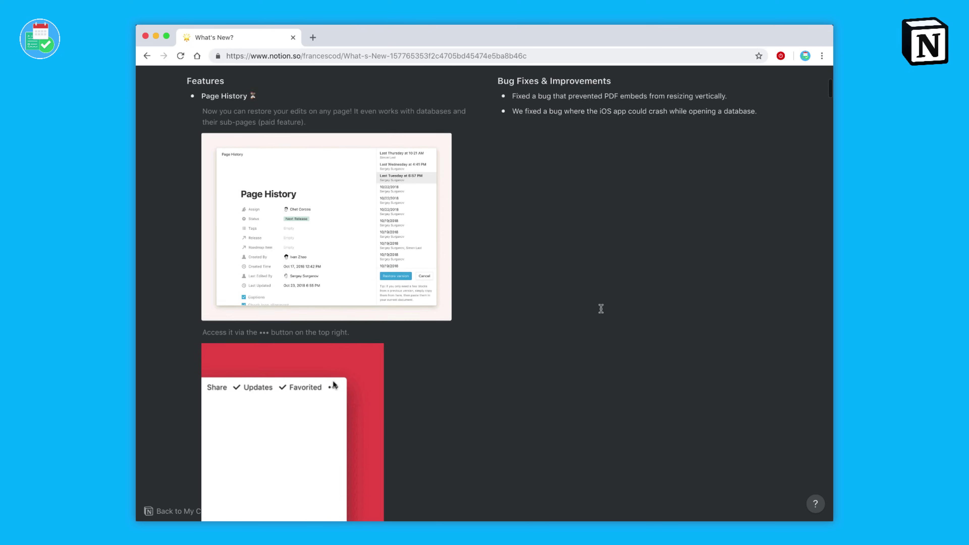
pyautogui.scroll(-8, 600, 308)
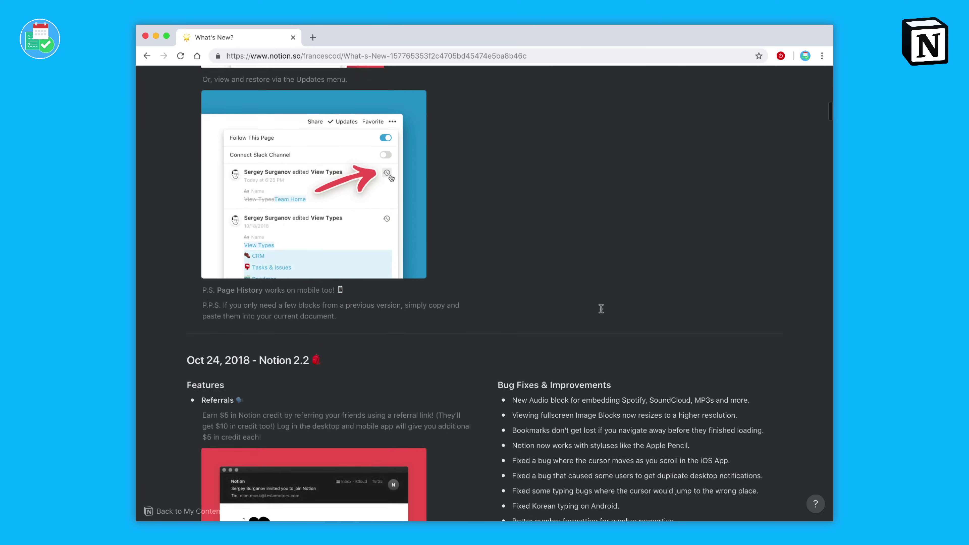
pyautogui.scroll(-1, 601, 308)
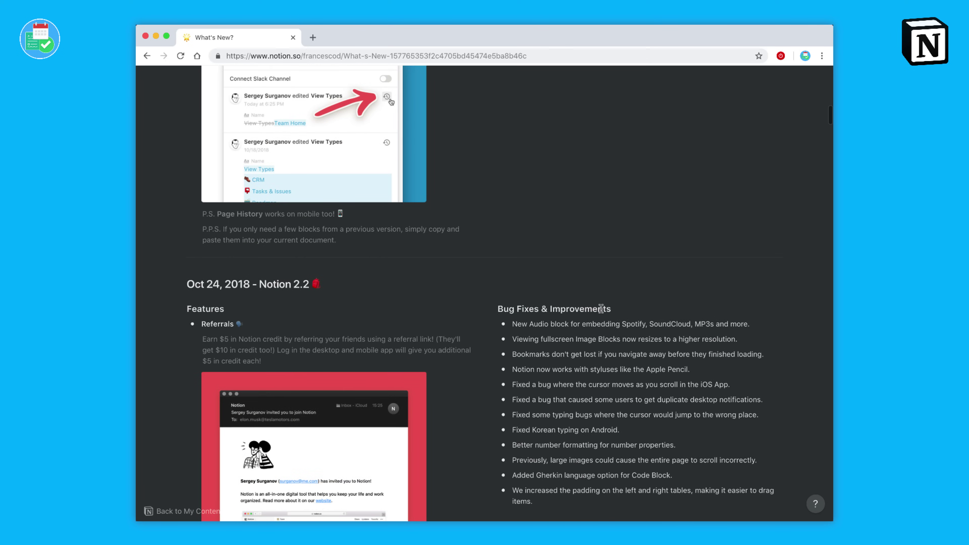
pyautogui.scroll(-4, 600, 309)
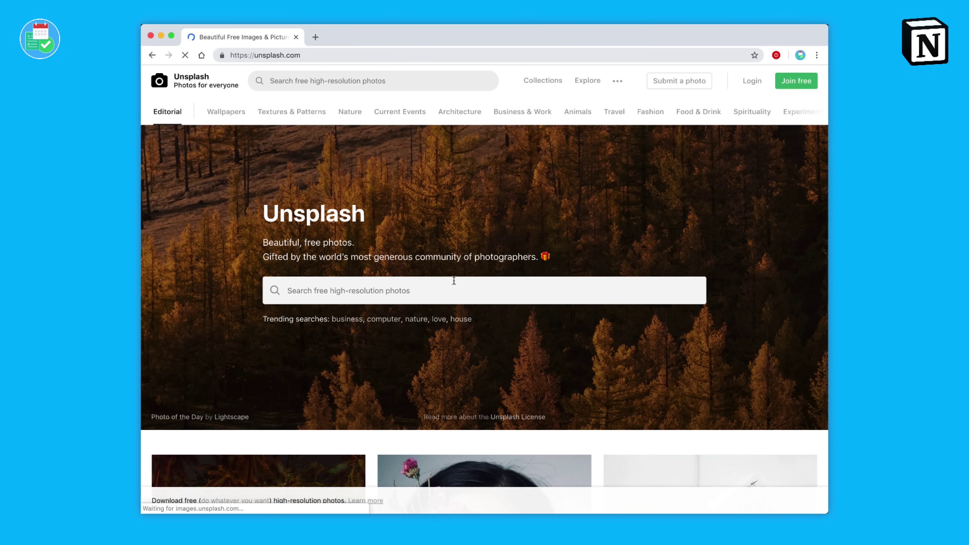
# - Open Unsplash's Wallpapers category and scroll down through its photo grid
pyautogui.scroll(-5, 452, 277)
pyautogui.scroll(5, 452, 275)
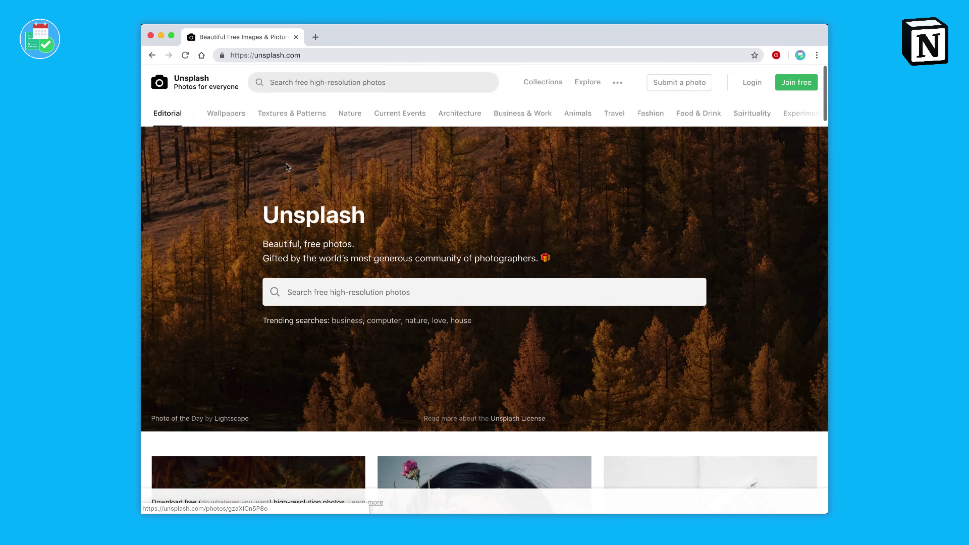
pyautogui.click(230, 114)
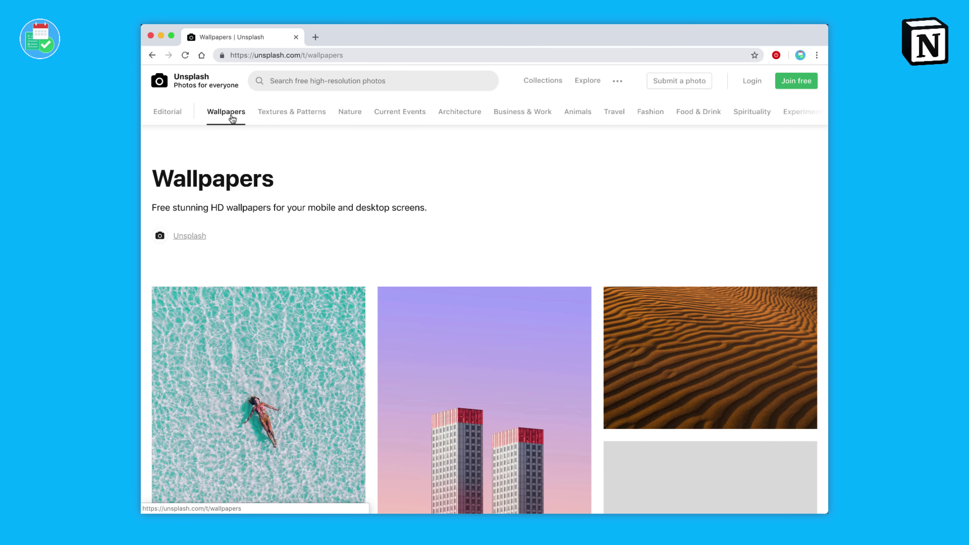
pyautogui.scroll(-15, 392, 283)
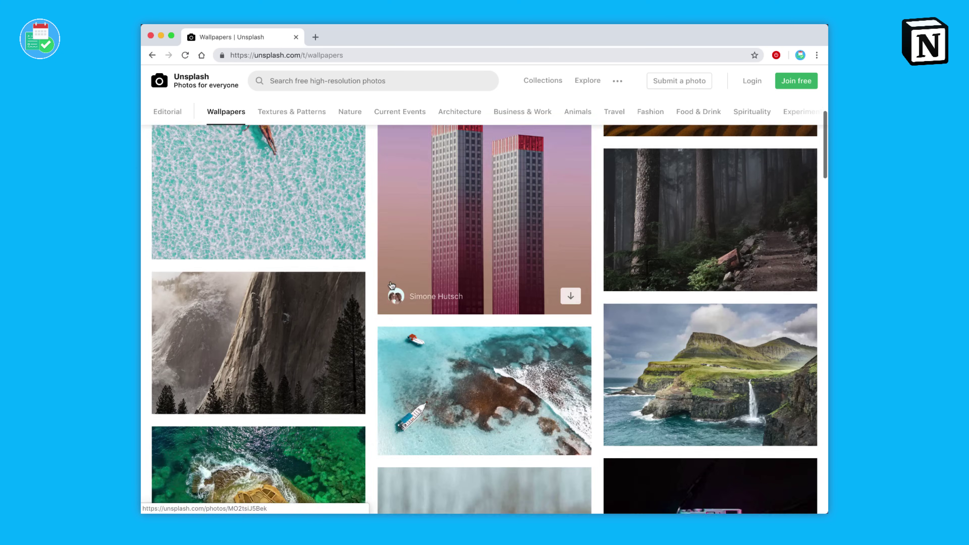
pyautogui.scroll(-10, 391, 282)
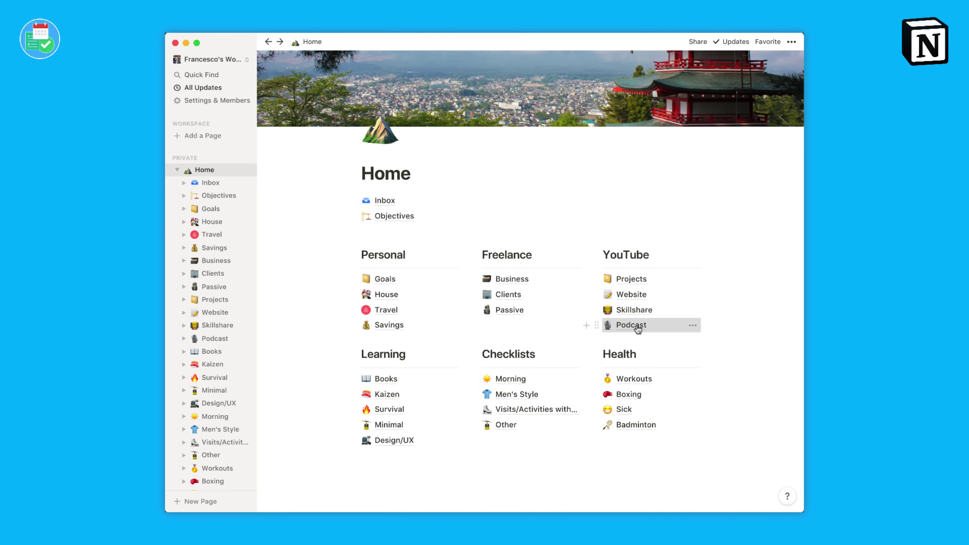
# - In Podcast > Upcoming Podcasts, set episode 31's Film Date reminder to On day of event
pyautogui.click(631, 326)
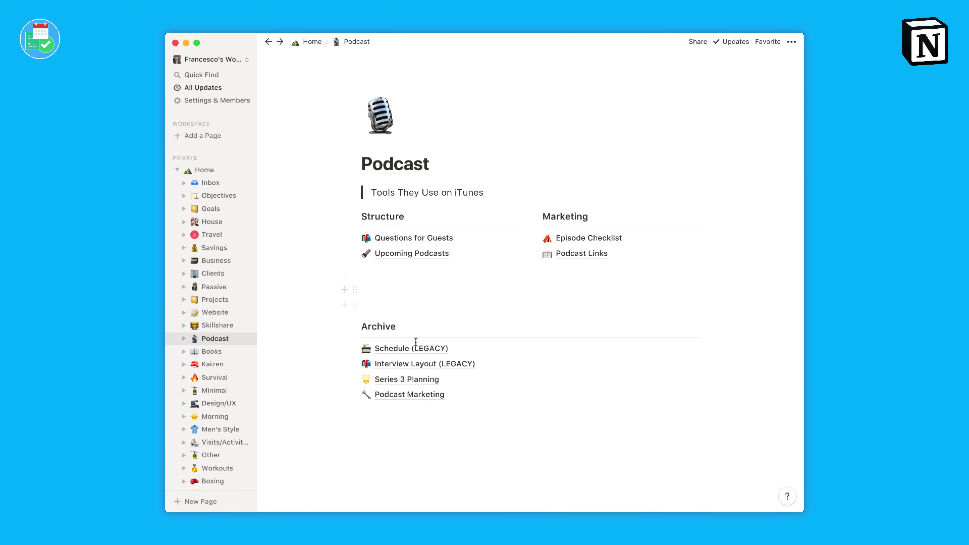
pyautogui.click(409, 254)
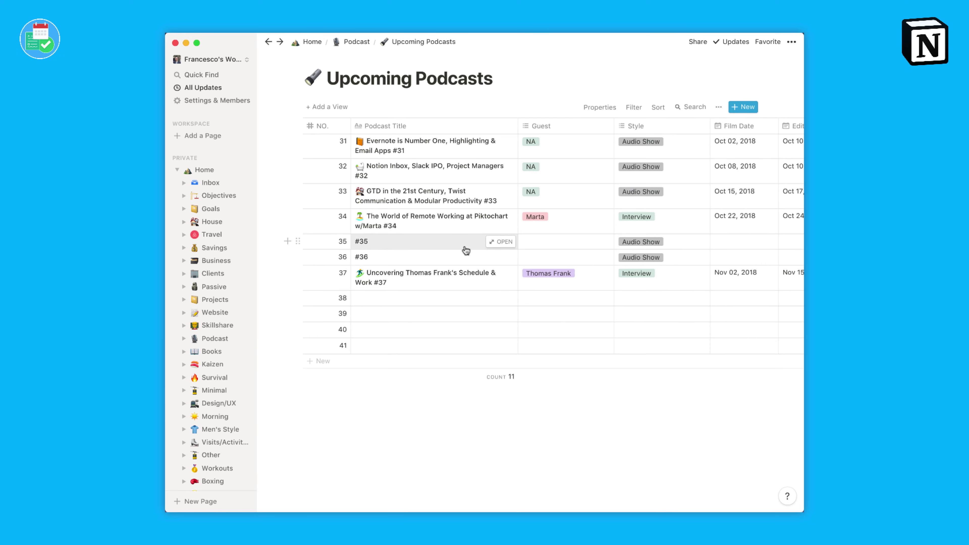
pyautogui.hscroll(4, 463, 249)
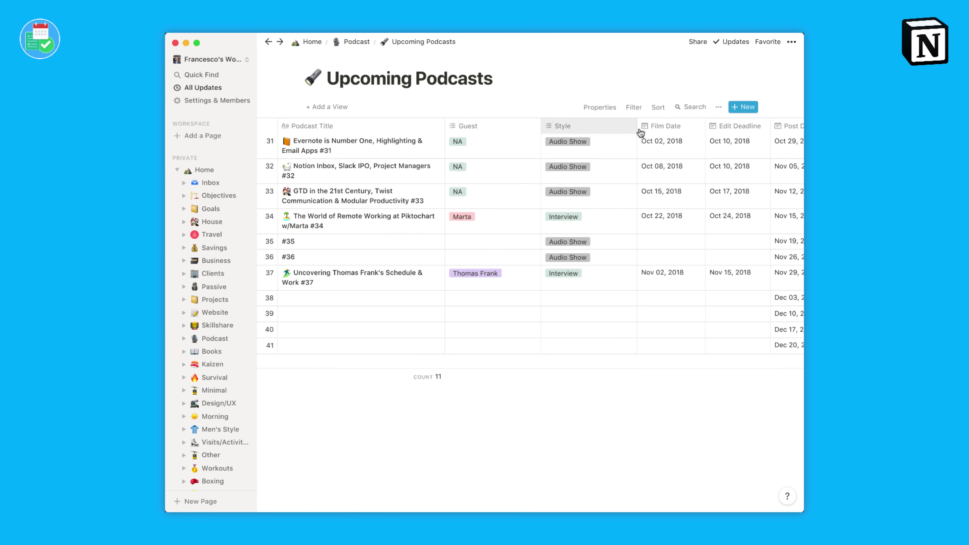
pyautogui.click(648, 143)
pyautogui.click(720, 313)
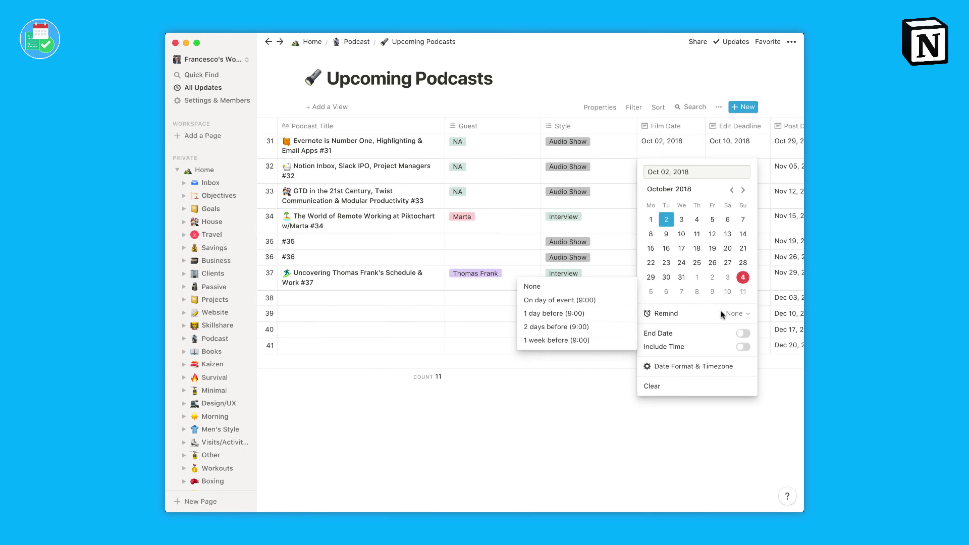
pyautogui.click(591, 301)
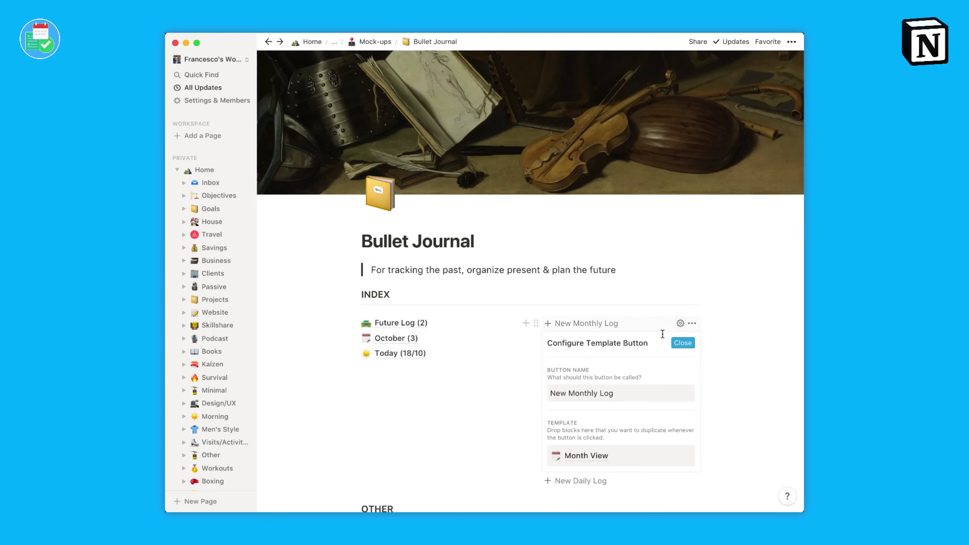
# - Preview the template's Month View page, return to Bullet Journal, and use the New Monthly Log button
pyautogui.scroll(-3, 611, 374)
pyautogui.click(588, 384)
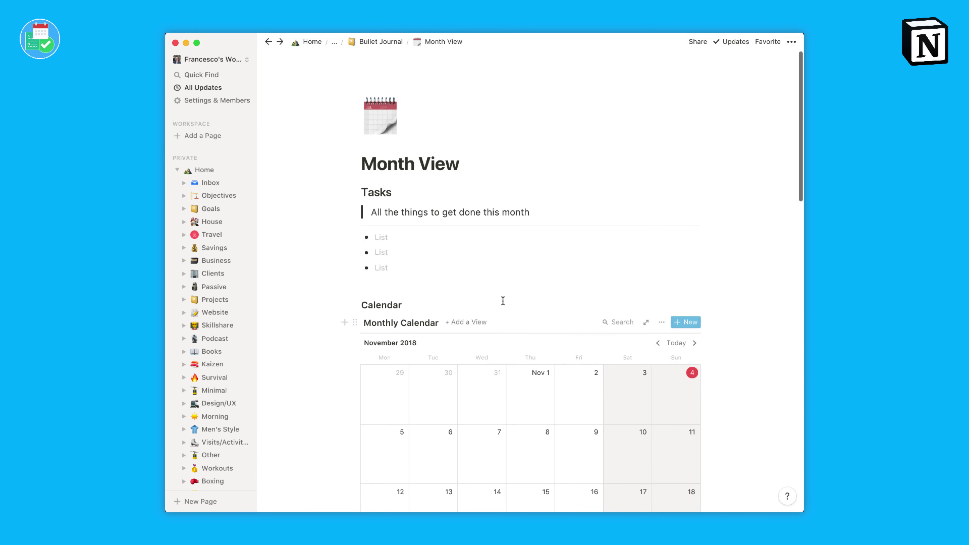
pyautogui.click(367, 42)
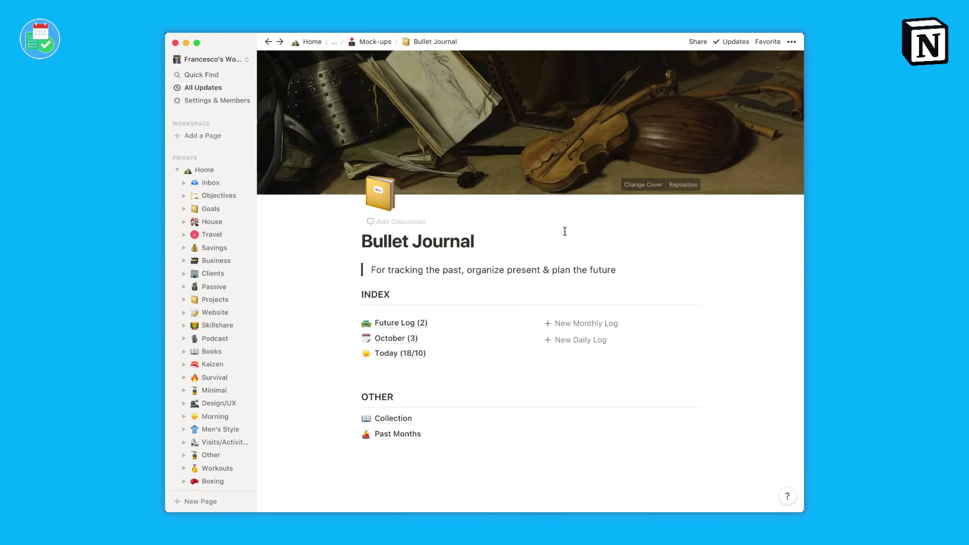
pyautogui.click(586, 323)
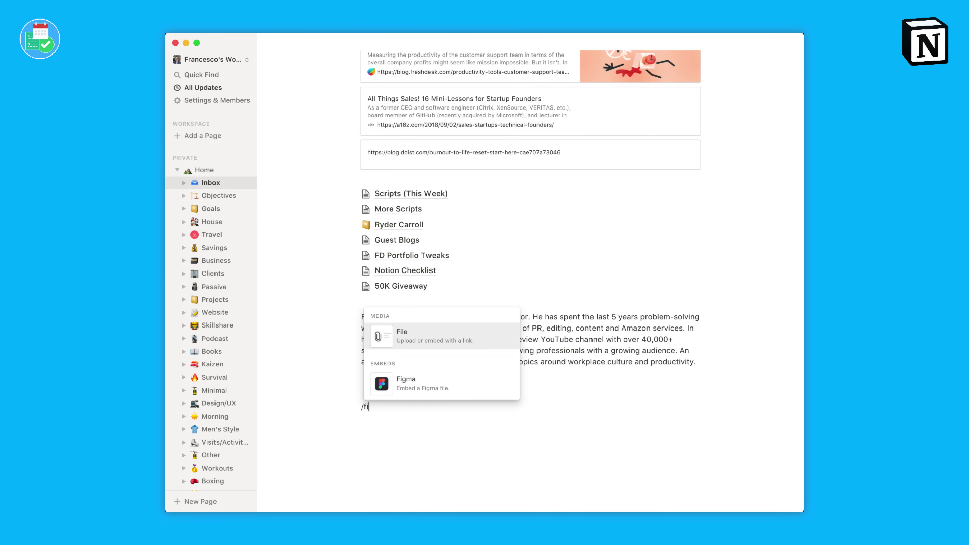
# - Swap the slash search from /fig to /fram, then /loo to show the Framer and Loom embeds
pyautogui.press('BackSpace')
pyautogui.press('BackSpace')
pyautogui.press('BackSpace')
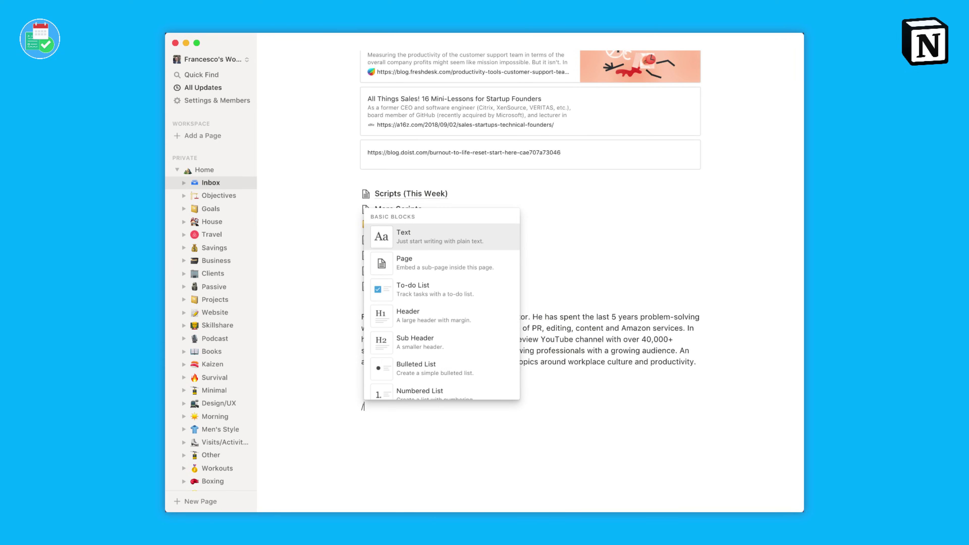
pyautogui.write('fram')
pyautogui.press('BackSpace')
pyautogui.press('BackSpace')
pyautogui.press('BackSpace')
pyautogui.press('BackSpace')
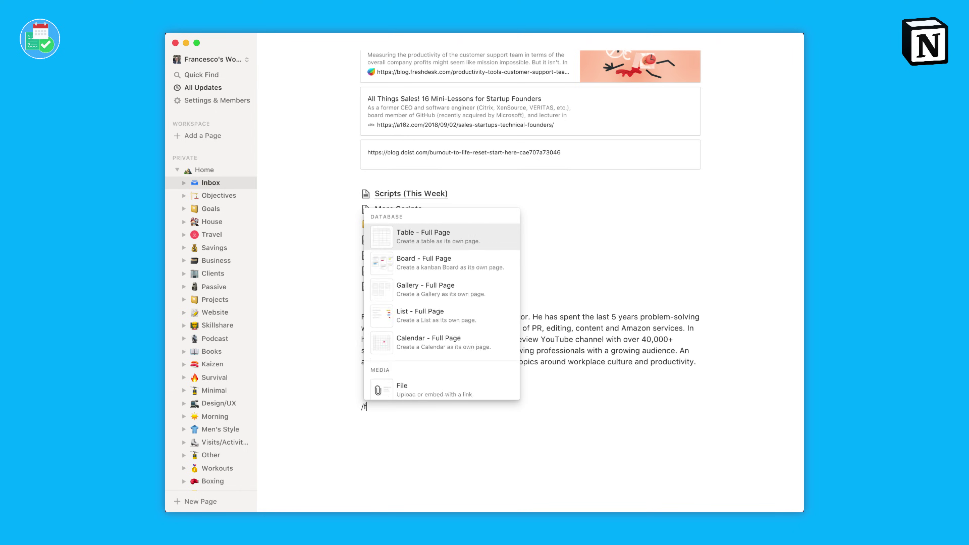
pyautogui.write('loo')
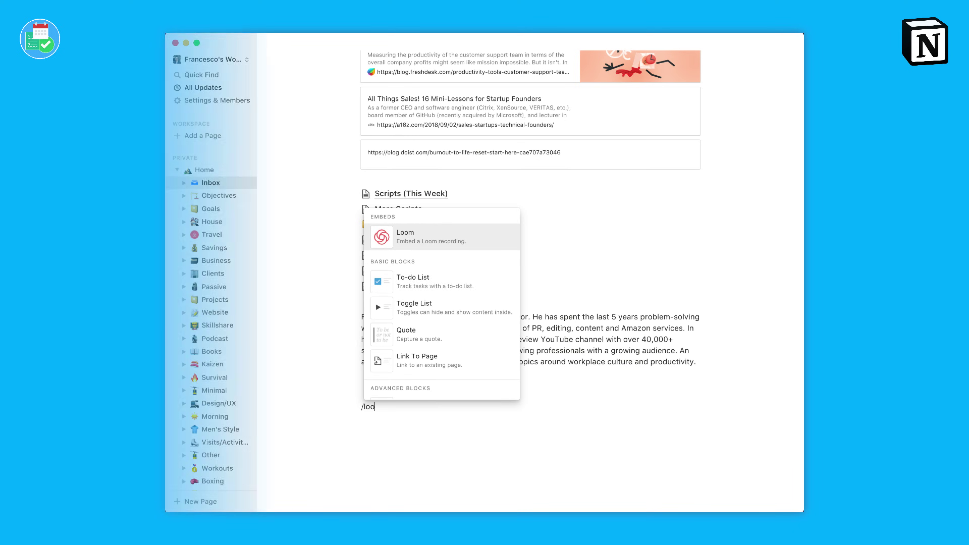